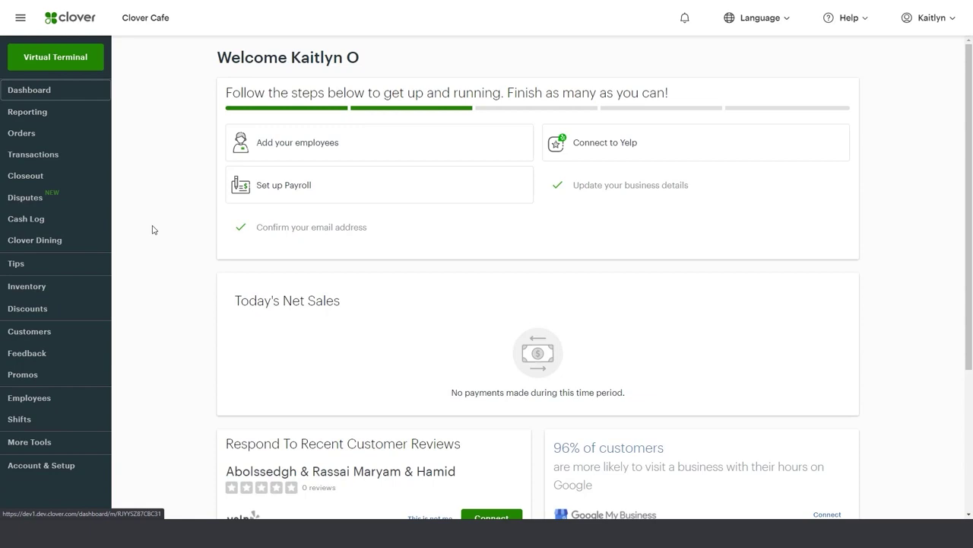
Step: Open the inventory items' additional options and start importing the menu spreadsheet
click(38, 289)
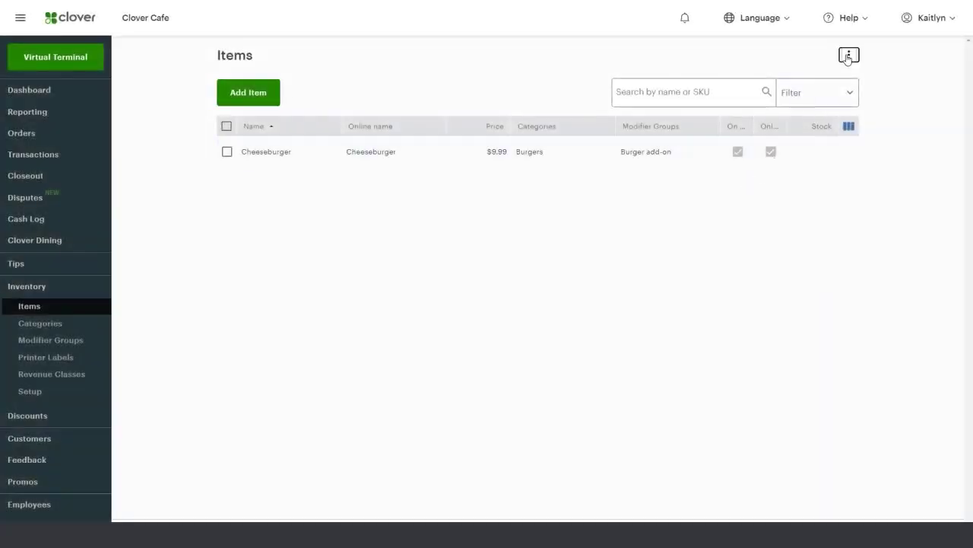
click(848, 57)
click(844, 69)
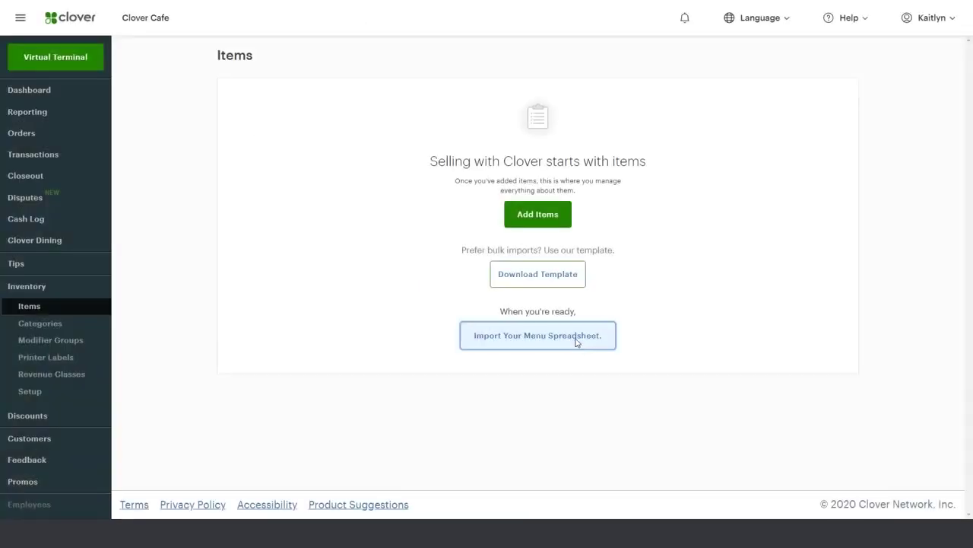
click(575, 341)
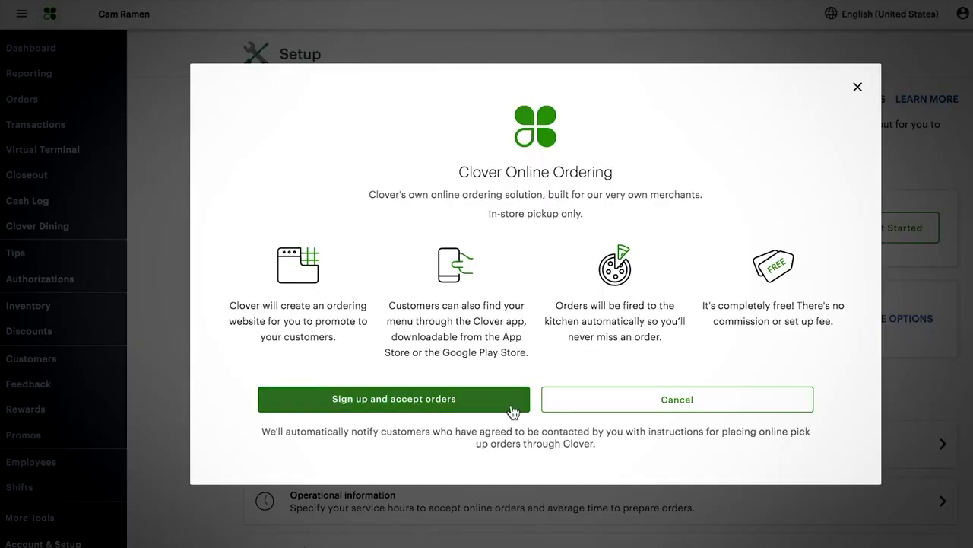
Step: Sign up for Clover Online Ordering and accept orders
click(511, 409)
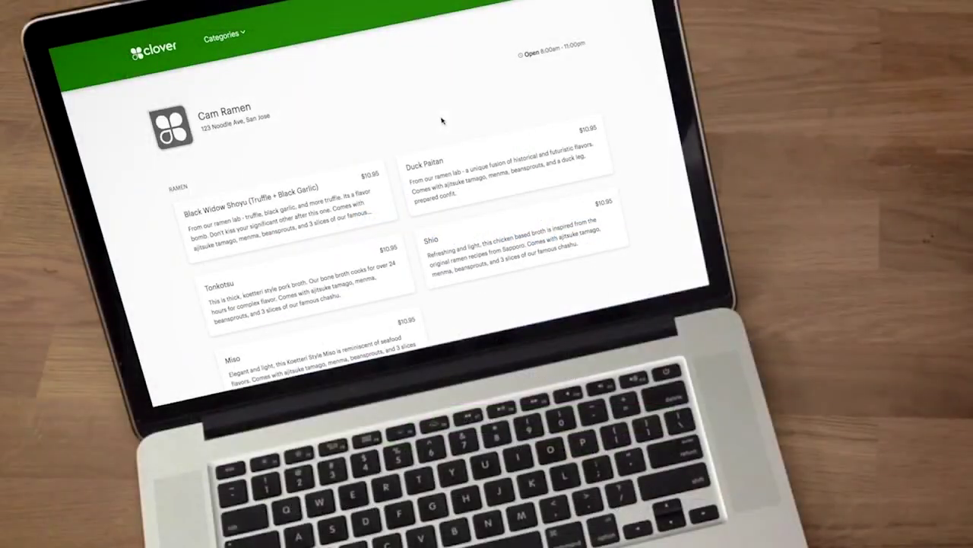
Step: Open the Black Widow Shoyu ramen on the Cam Ramen ordering page and choose its noodle type and further options
scroll(403, 136, down, 2)
click(370, 152)
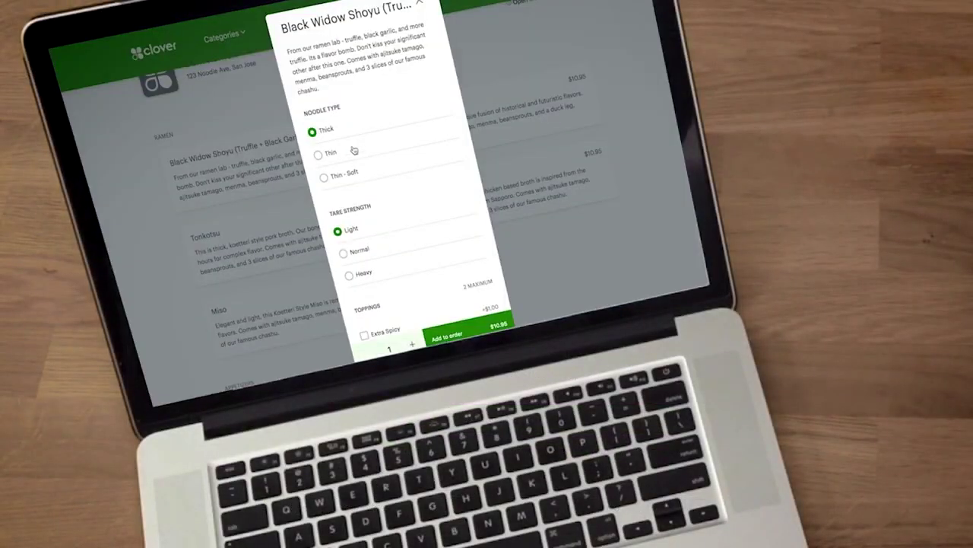
click(355, 153)
scroll(359, 160, down, 2)
click(364, 174)
scroll(373, 197, down, 2)
click(380, 195)
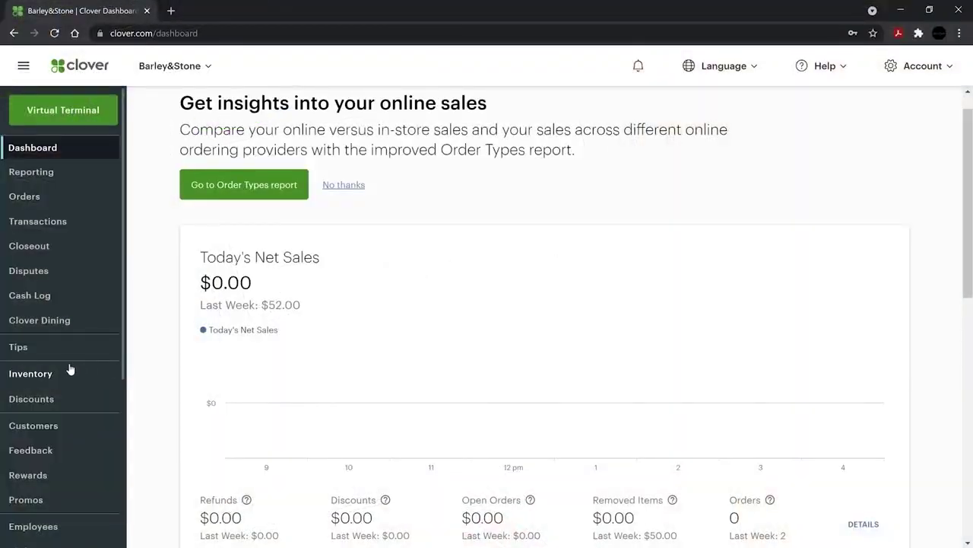
Step: Add an inventory item named Cheeseburger with a price of $9.99
click(51, 373)
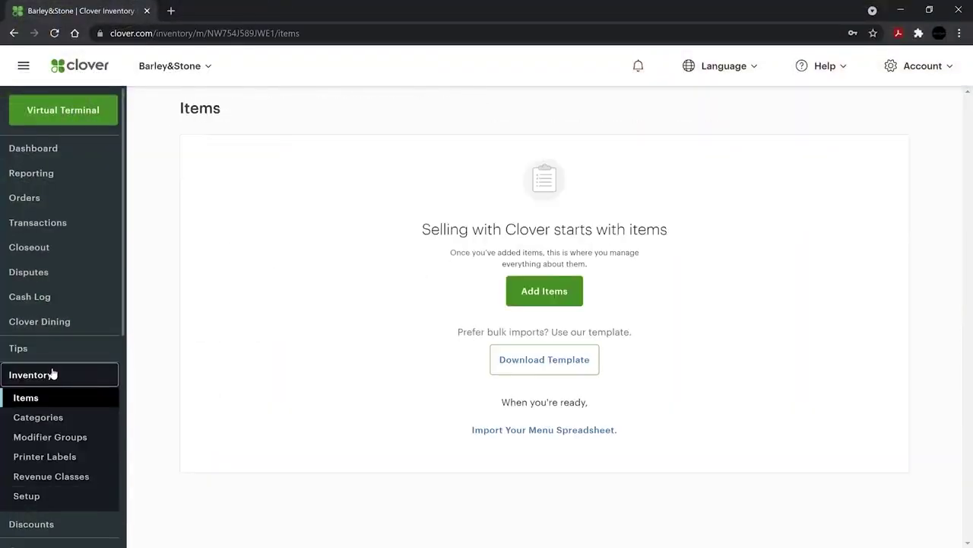
click(523, 295)
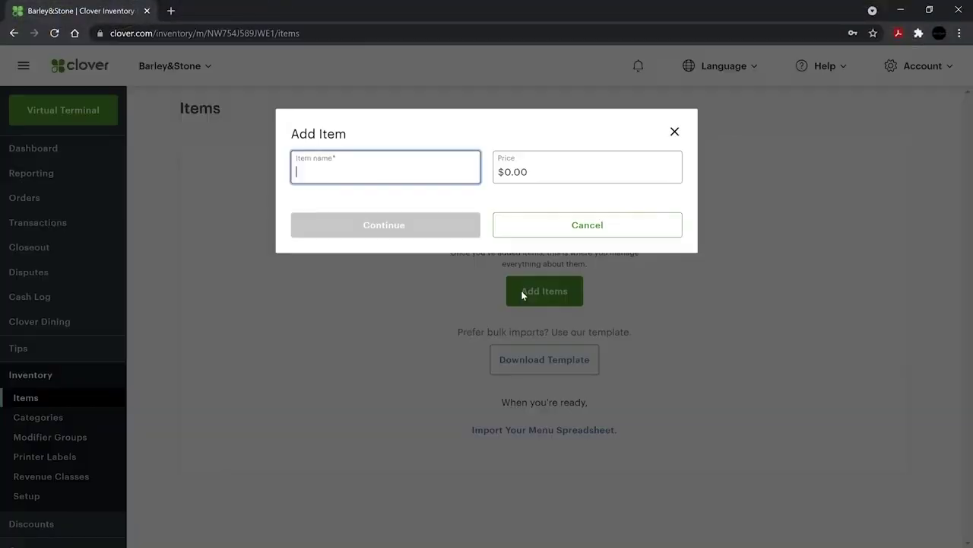
text(Cheeseburger)
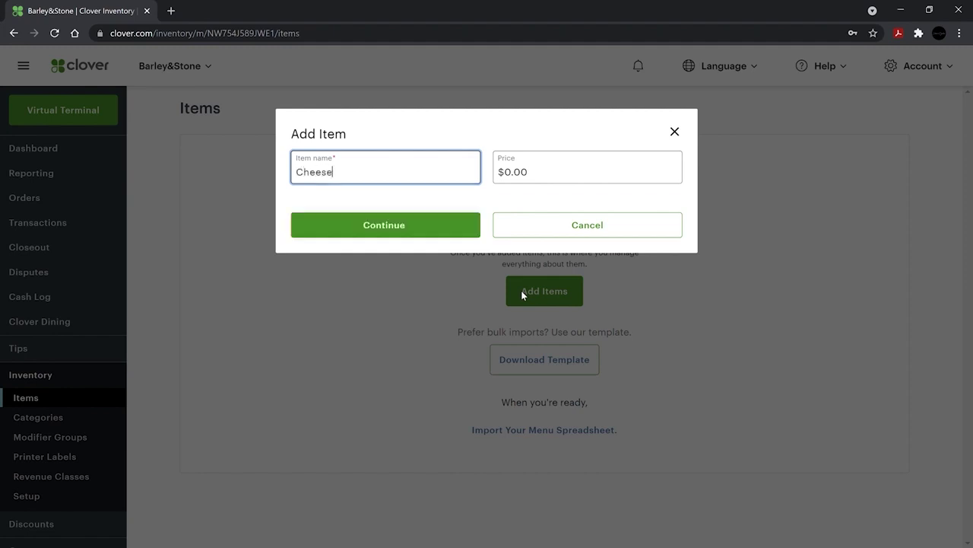
key(Tab)
text(9.99)
click(406, 225)
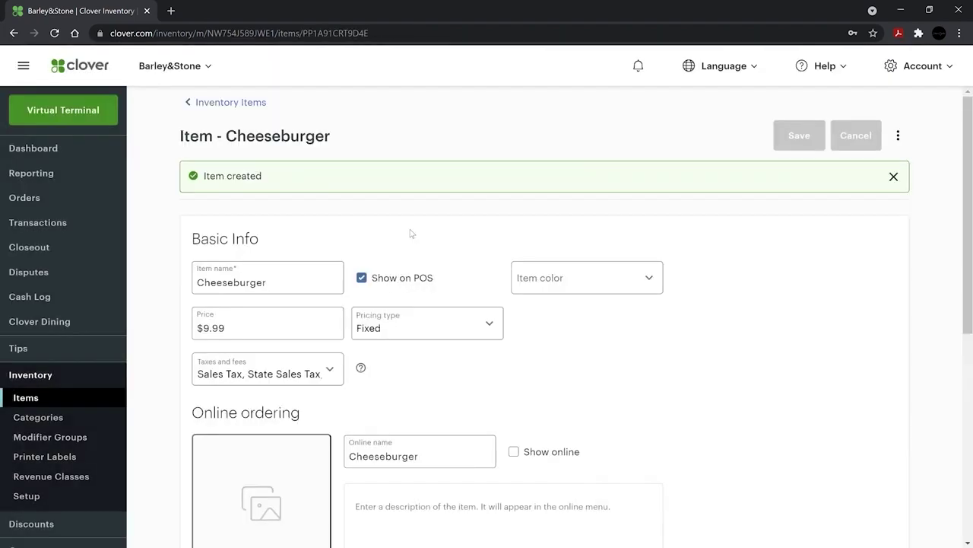
Step: Review the available item colors, pricing types, and taxes and fees for the Cheeseburger item
click(545, 286)
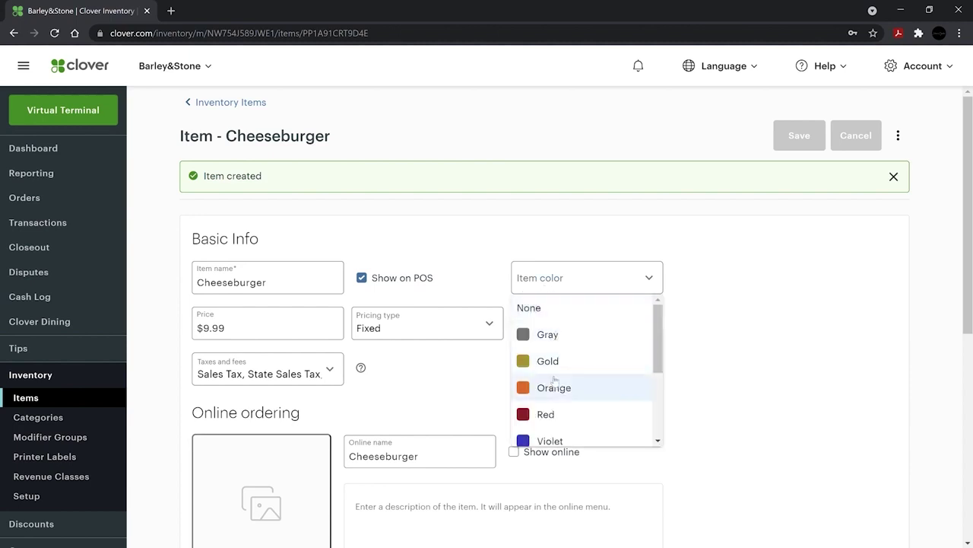
click(554, 282)
click(495, 329)
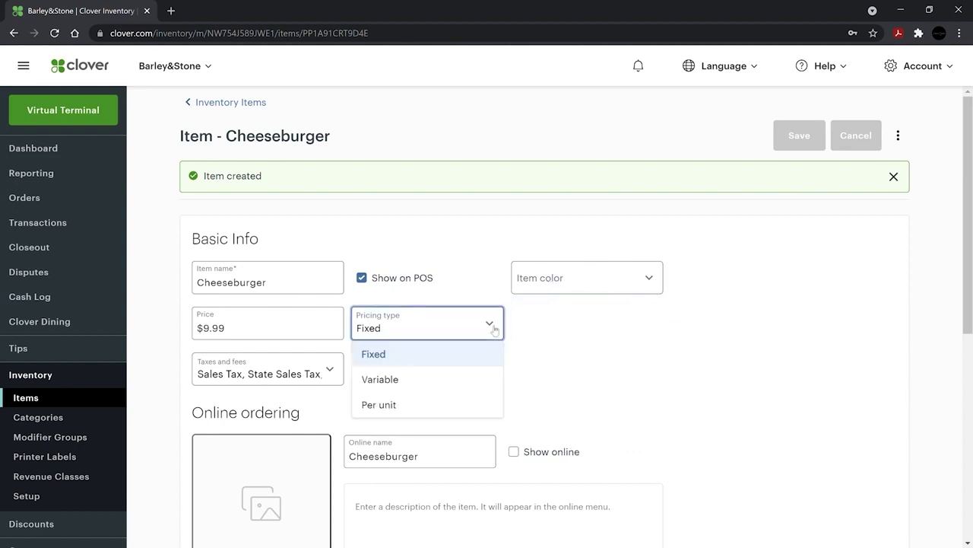
click(494, 330)
click(335, 374)
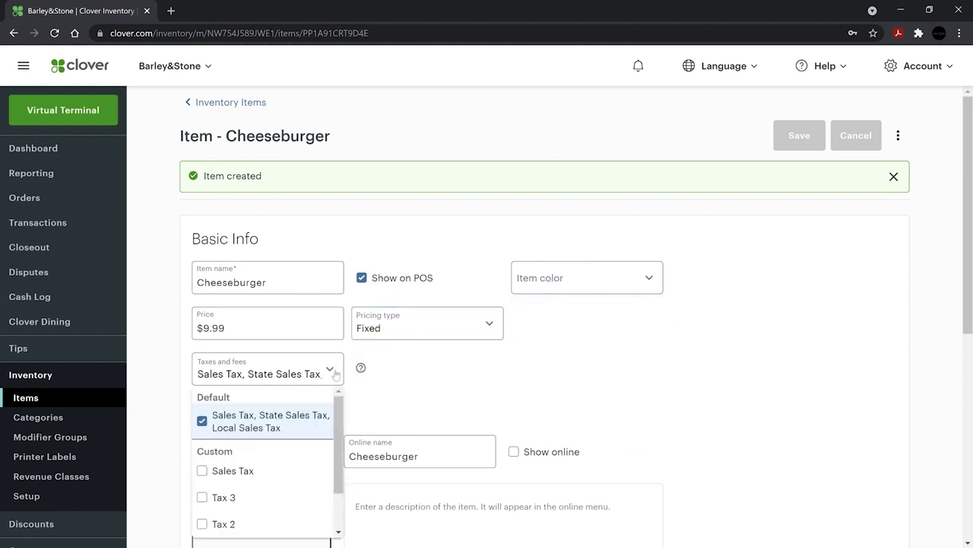
click(336, 373)
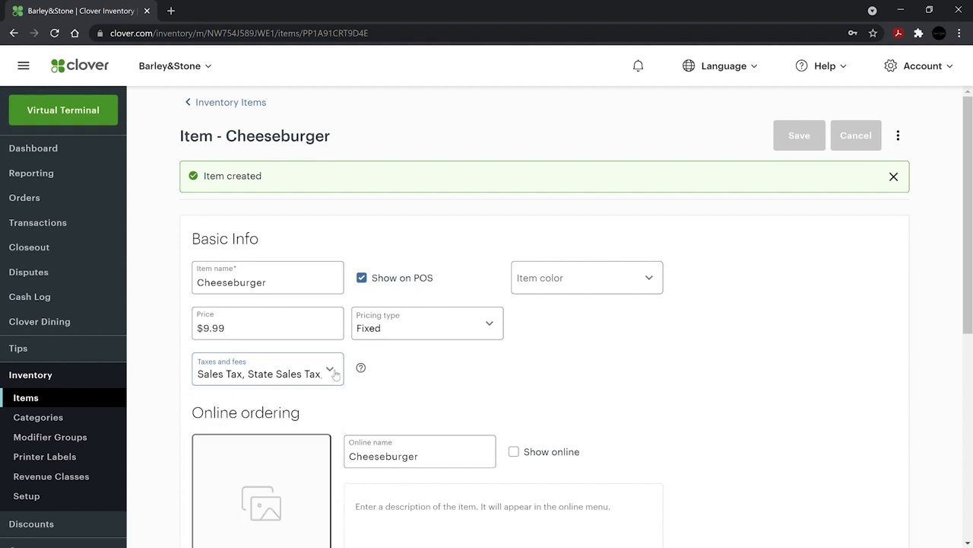
Step: Set the item's online name to "Favorite Cheeseburger" and enable showing it online
scroll(362, 403, down, 3)
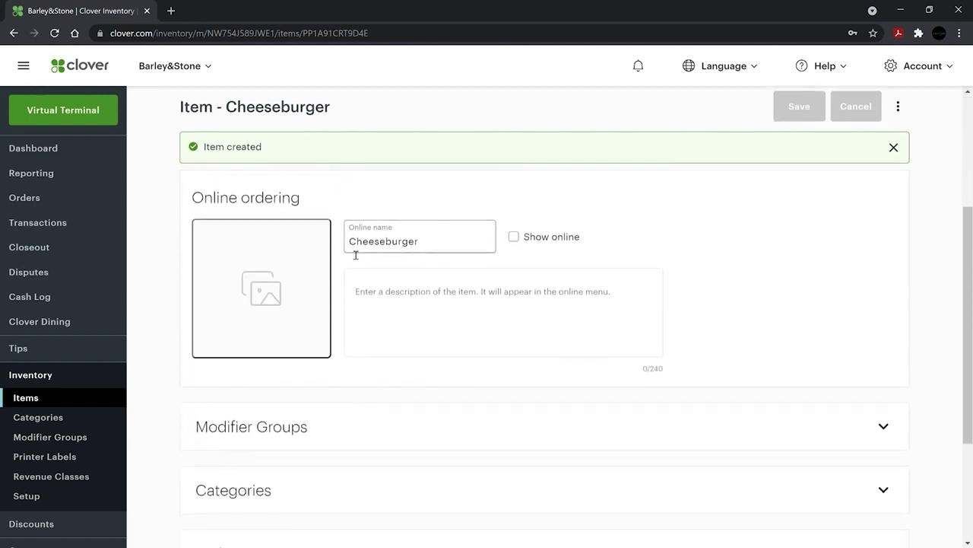
click(353, 242)
text(Favorite)
click(514, 237)
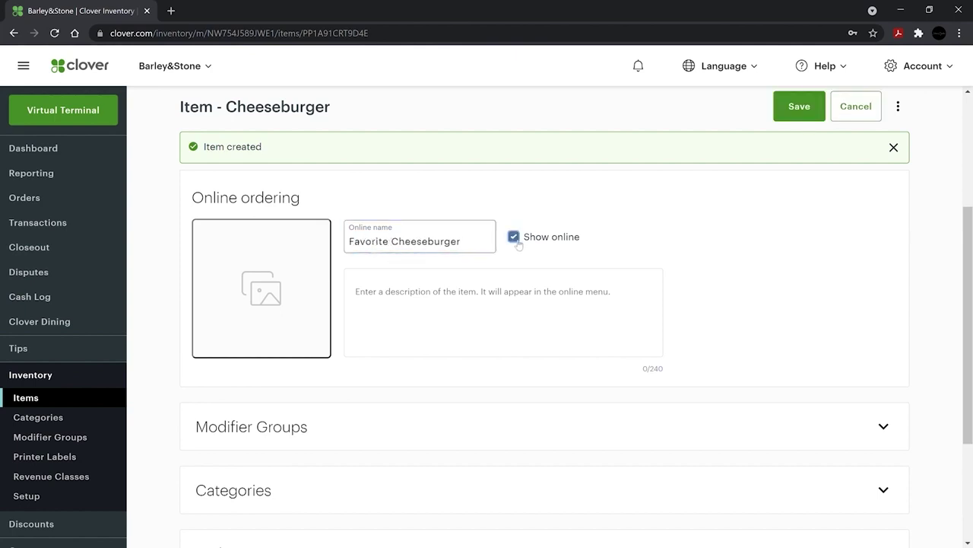
Step: Enter the online description "This delectable cheeseburger is a best seller and all-time favorite. Fries included."
click(487, 291)
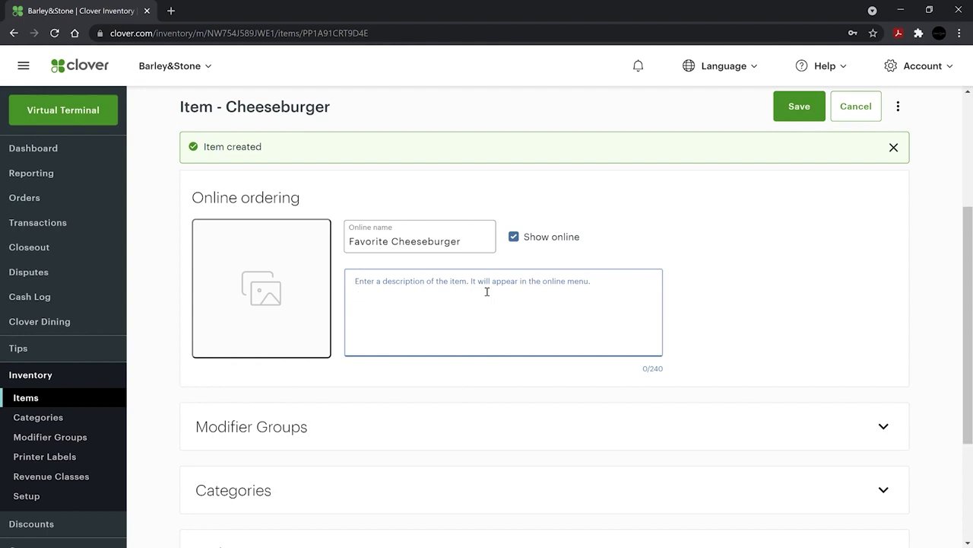
text(This delectable cheeseburger is a best seller and all-time favorite. Fries included.)
Step: Choose fries-with-cheeseburger-KZQP4L3.jpg from the Documents folder as the item's online image
mouse_move(295, 301)
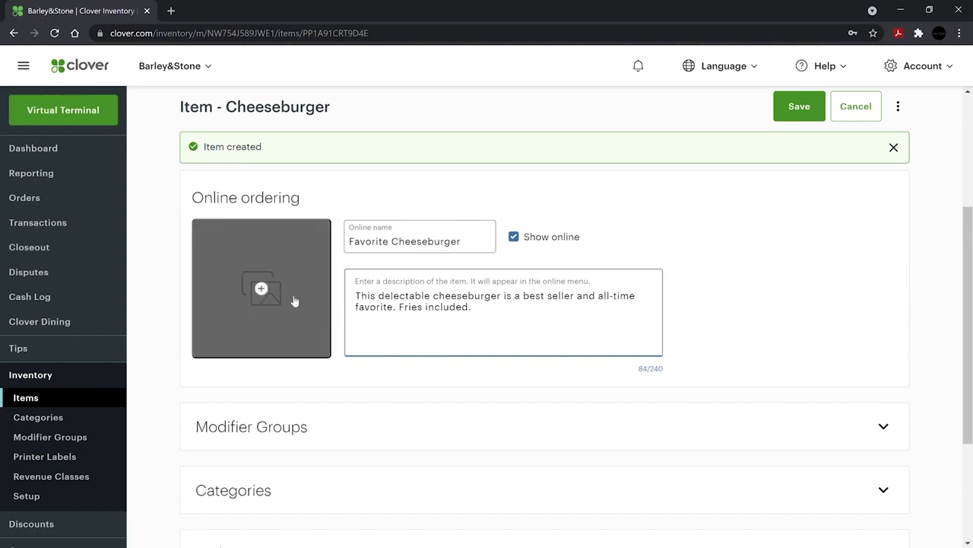
click(295, 301)
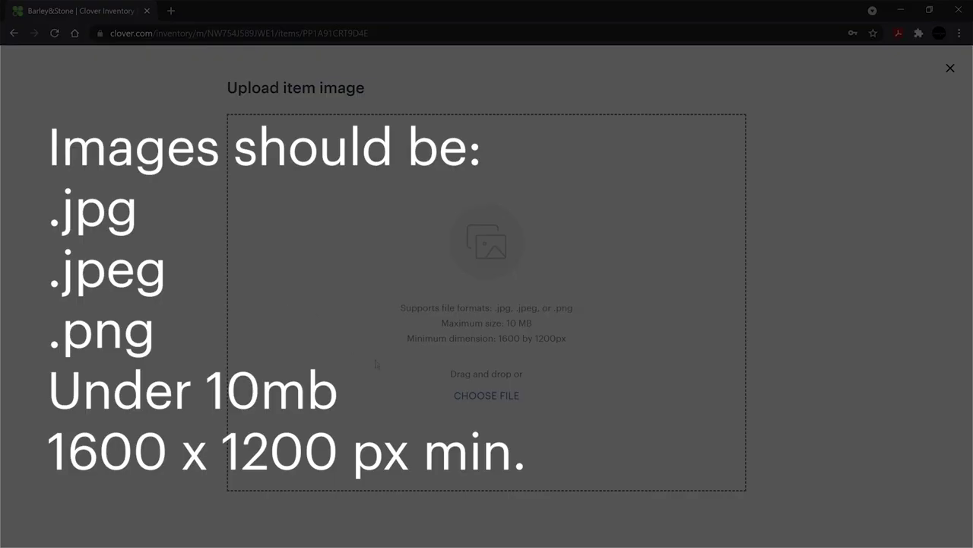
click(467, 399)
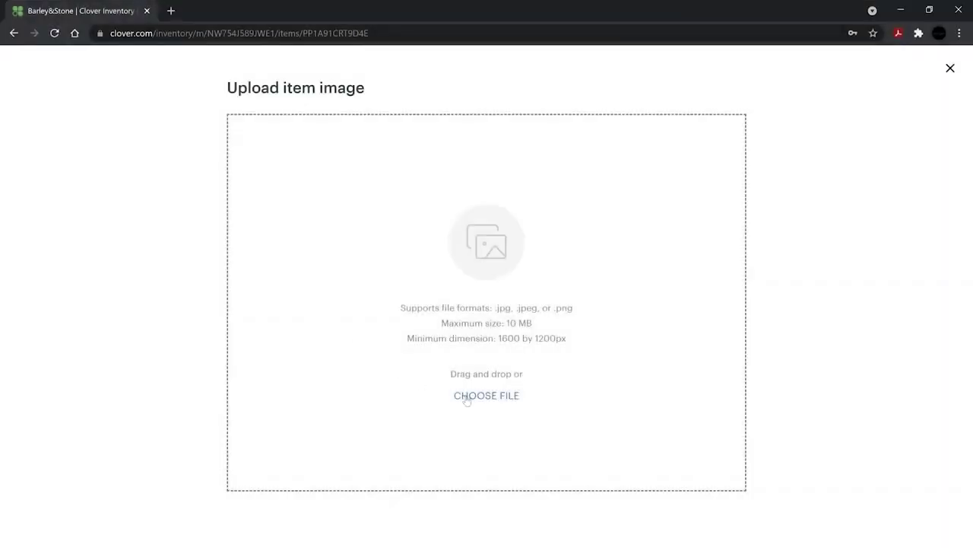
click(466, 398)
click(163, 144)
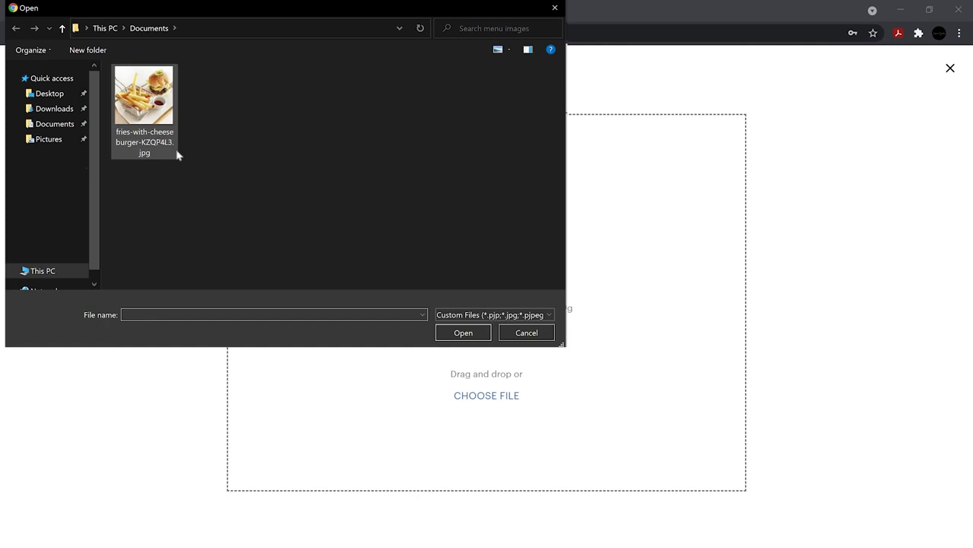
click(450, 335)
Step: Shift the image's crop area slightly downward, accept the crop and save the Cheeseburger item
scroll(451, 457, down, 2)
scroll(451, 487, up, 1)
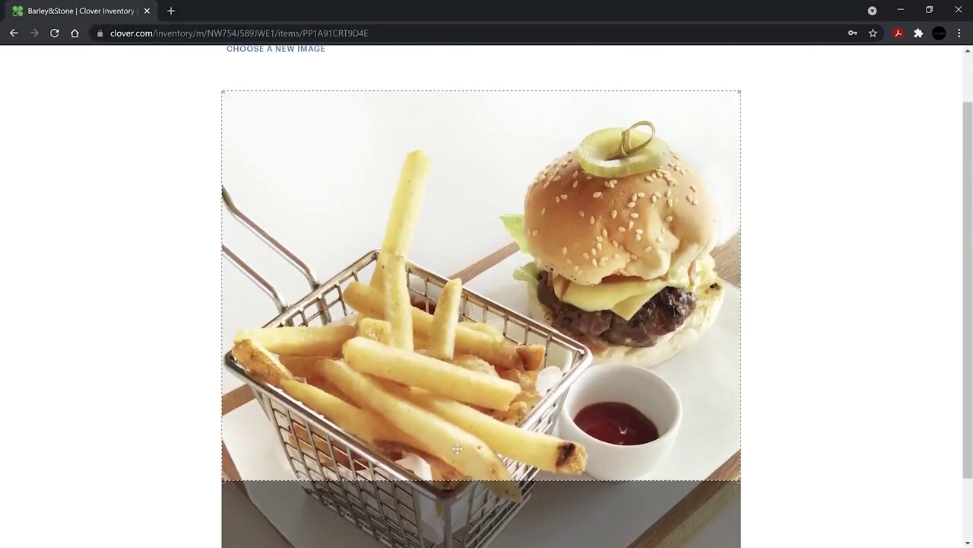
drag(451, 500, 451, 505)
scroll(451, 504, up, 1)
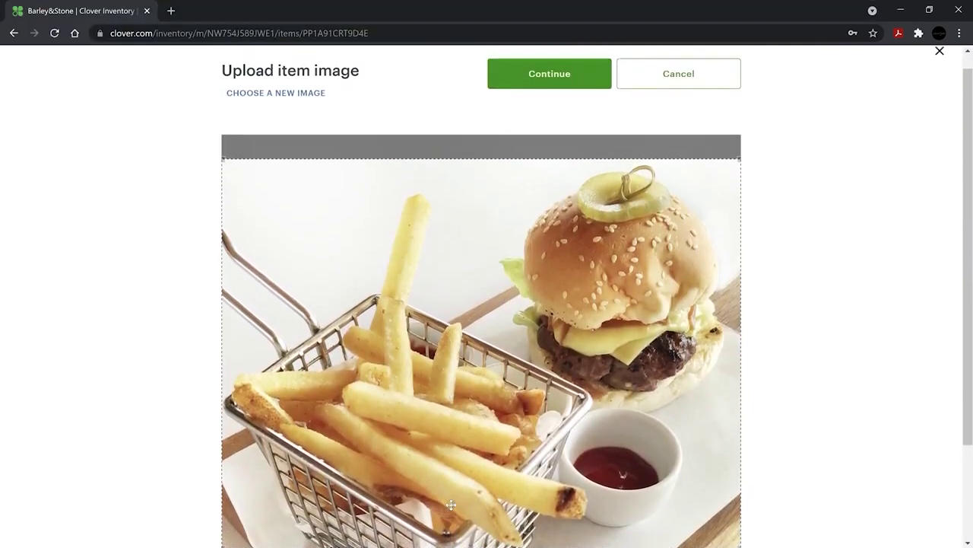
click(535, 105)
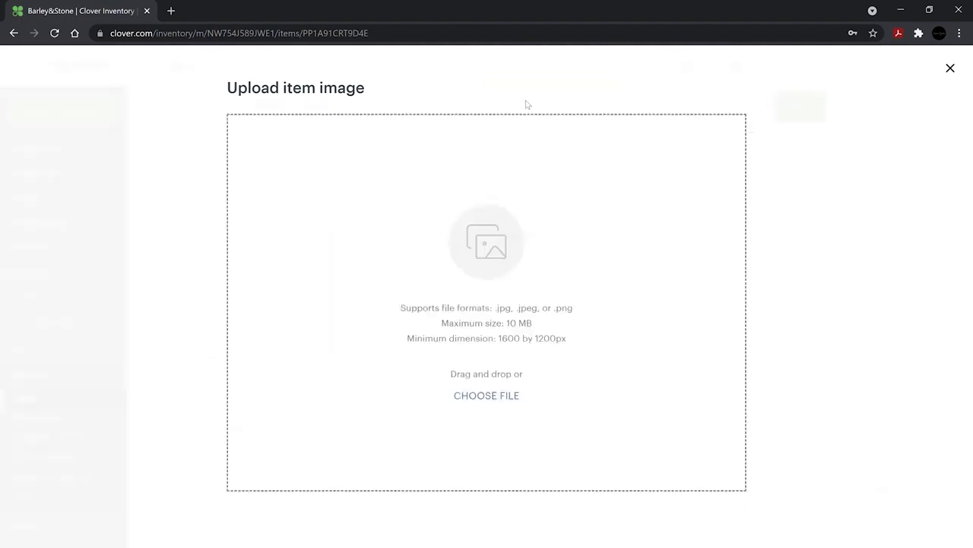
click(776, 112)
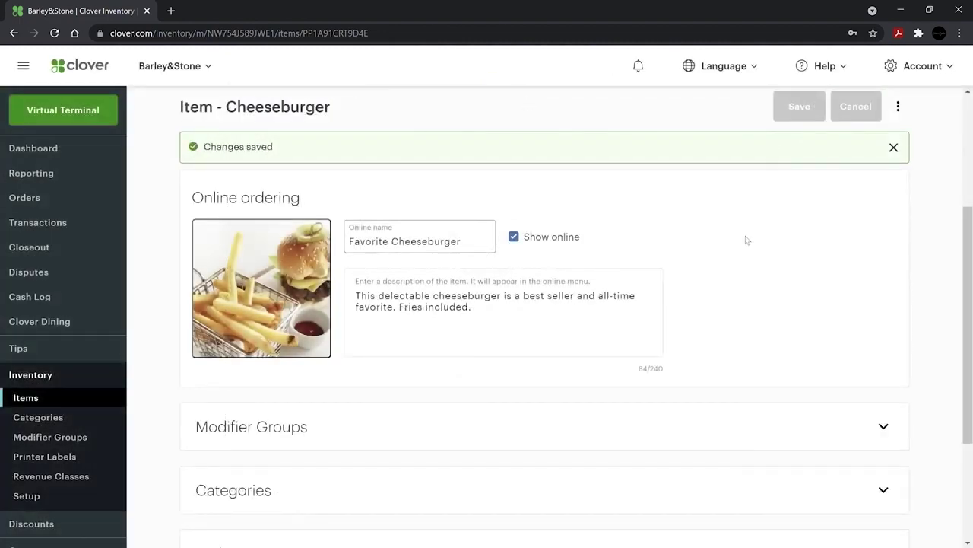
Step: Add a modifier group to the Cheeseburger with "Burger Add-ons" as both its group name and online group name
scroll(593, 422, down, 2)
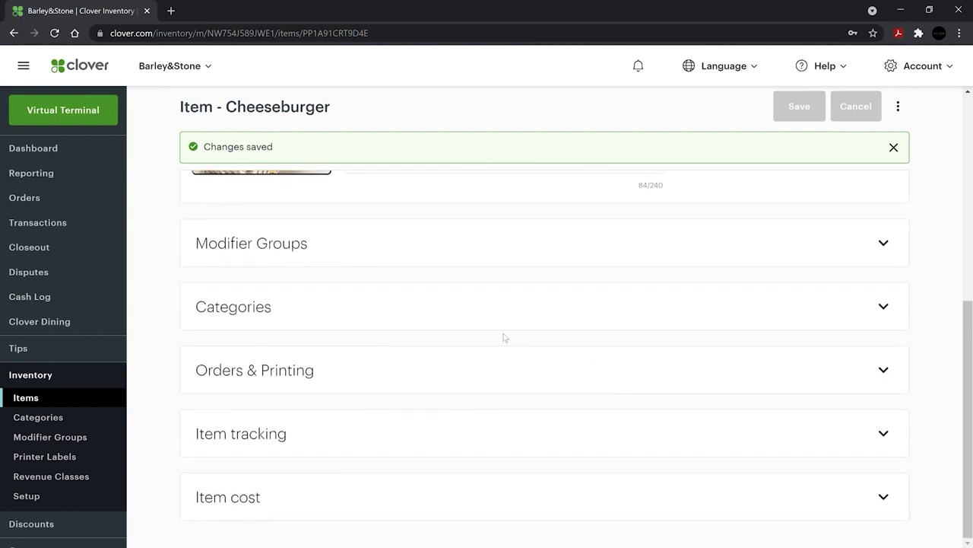
click(490, 254)
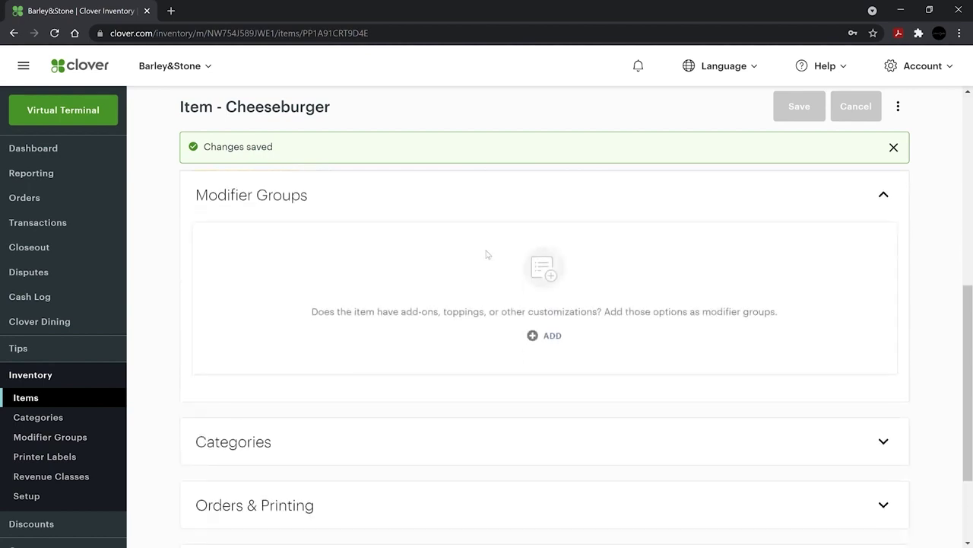
click(536, 336)
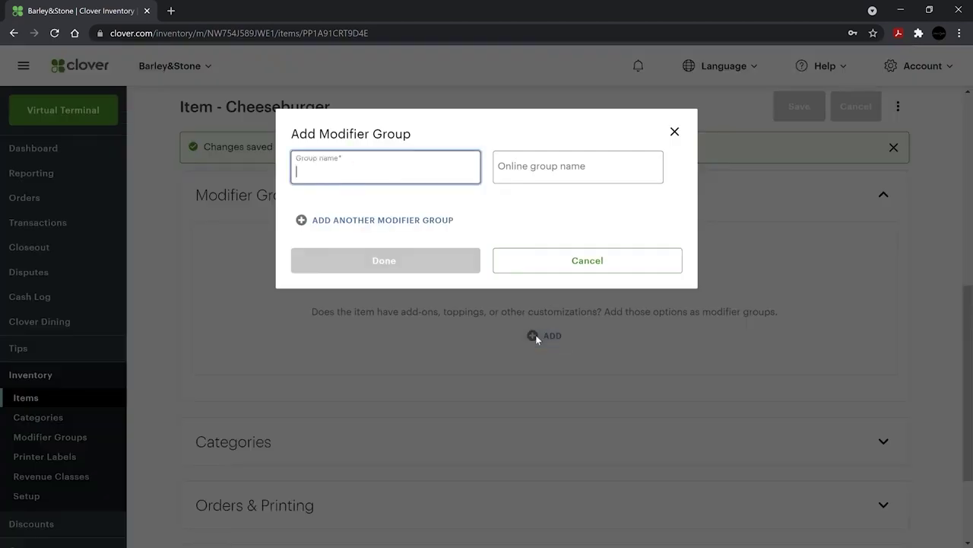
text(Burger Add-ons)
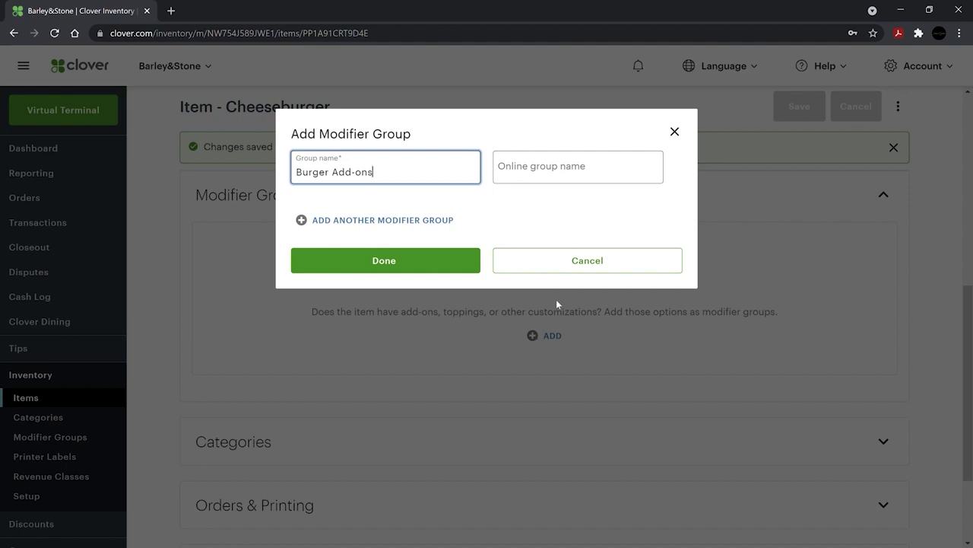
click(534, 176)
text(Burger Add-ons)
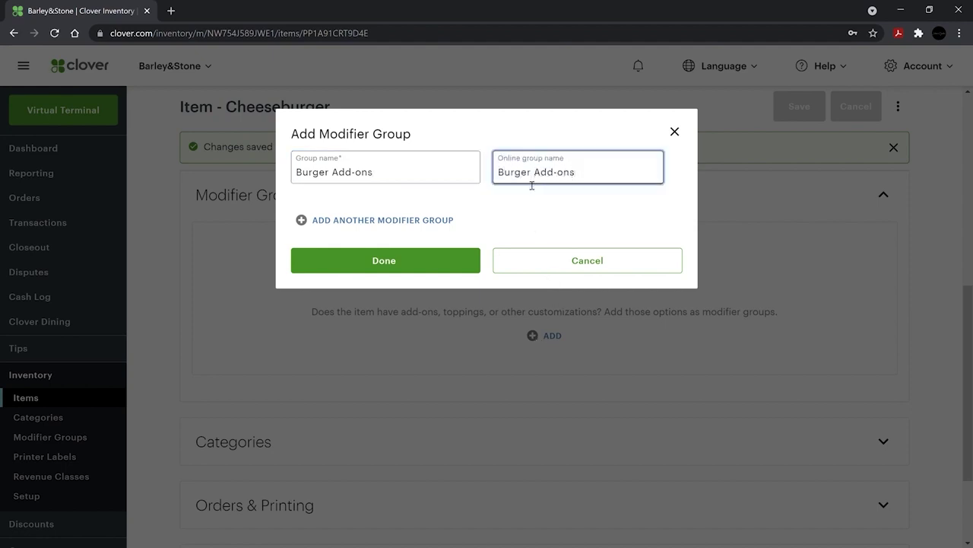
click(452, 261)
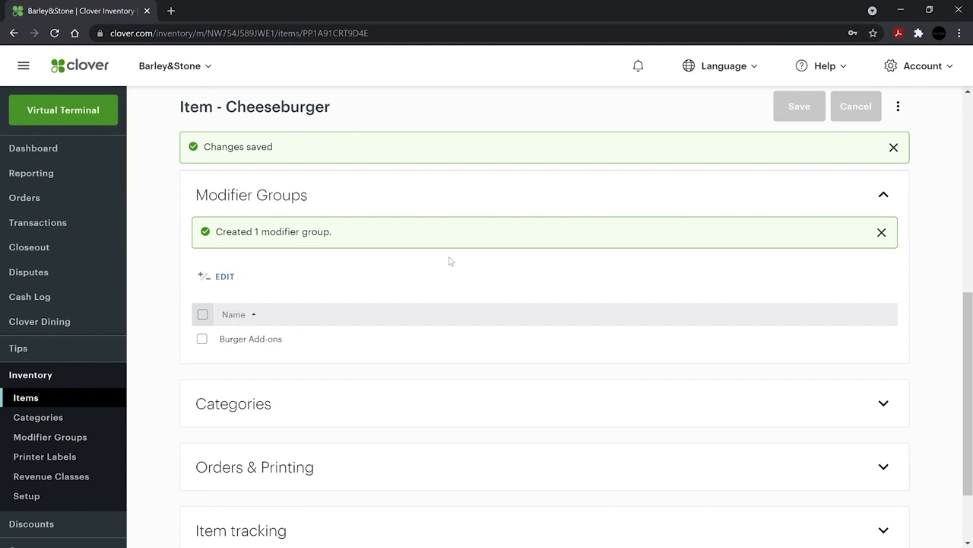
Step: Create a category named Burgers for the Cheeseburger item
scroll(449, 260, down, 2)
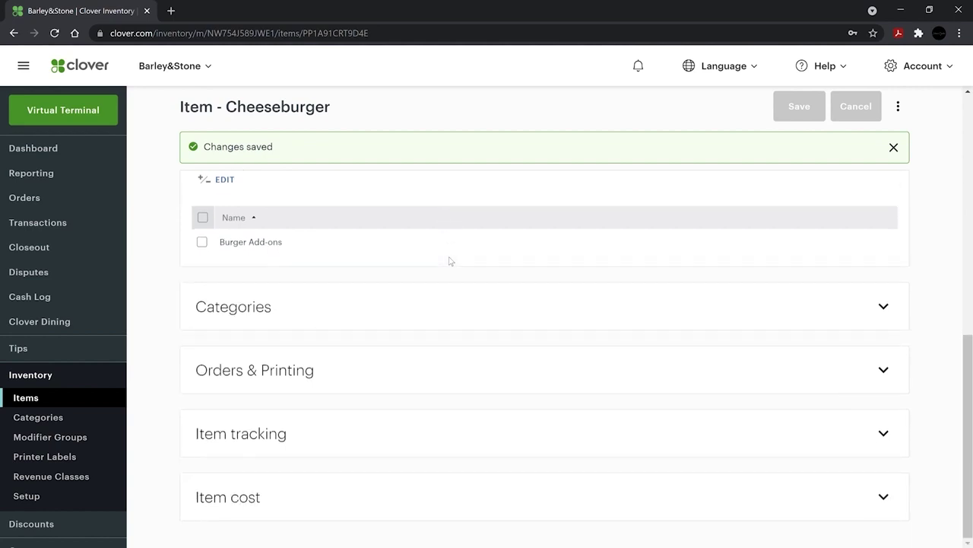
click(306, 308)
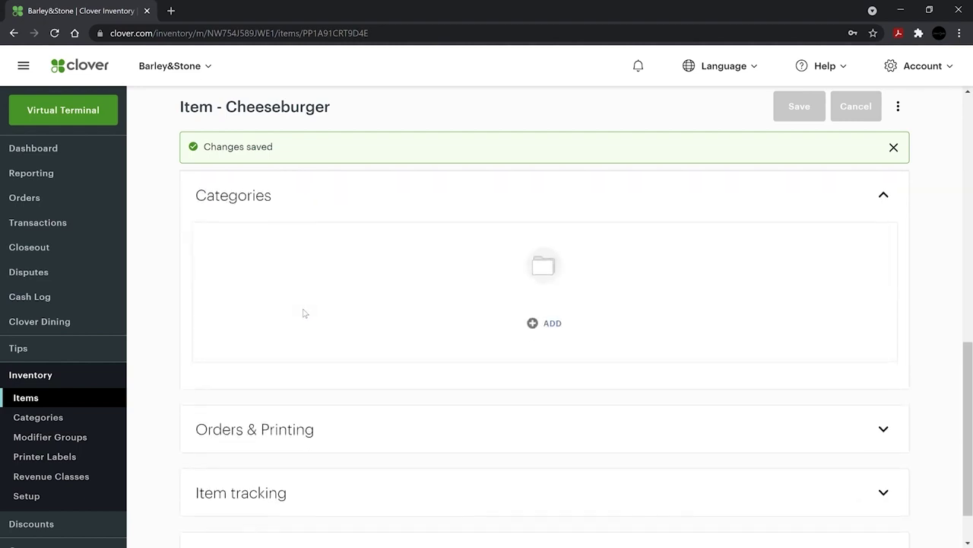
click(534, 324)
text(Burgers)
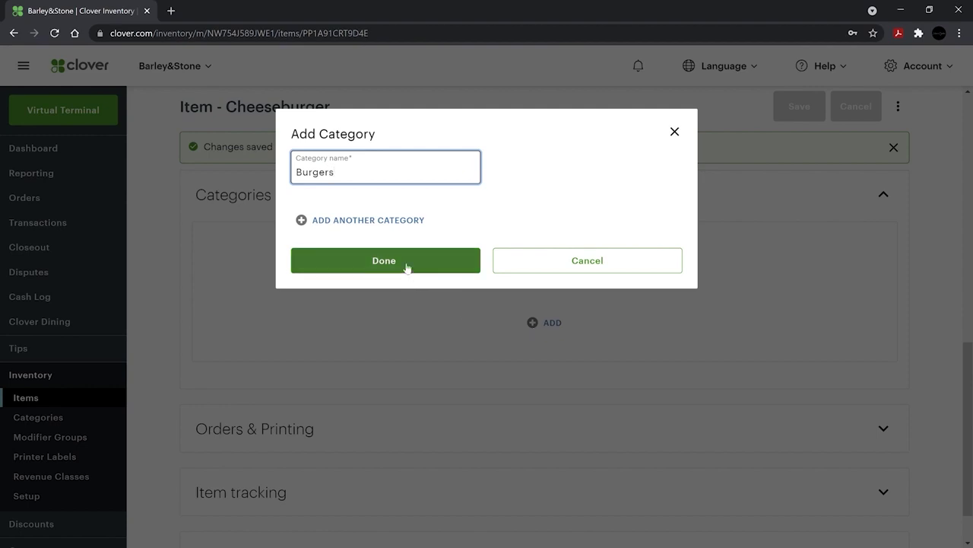
click(406, 267)
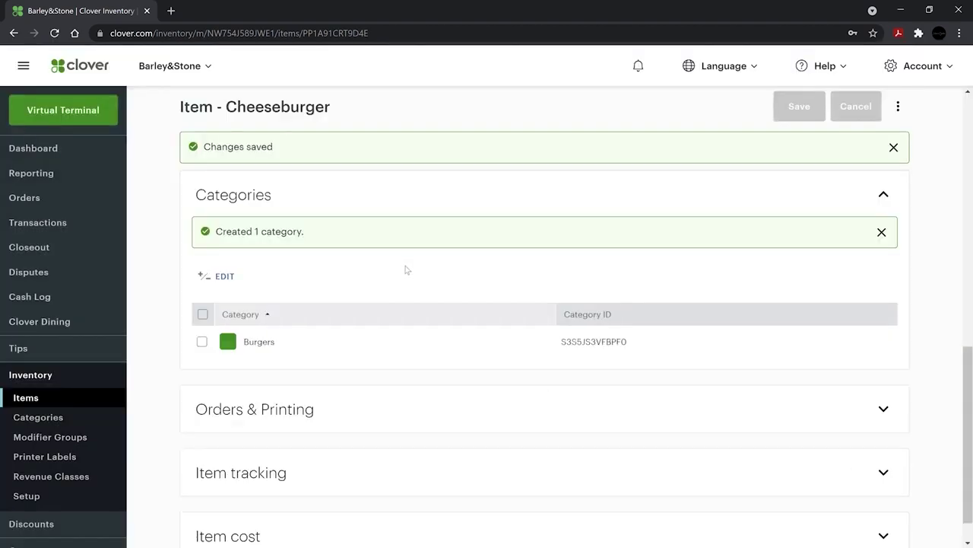
Step: Expand the Cheeseburger's Orders & Printing section and view its printer label choices
click(413, 409)
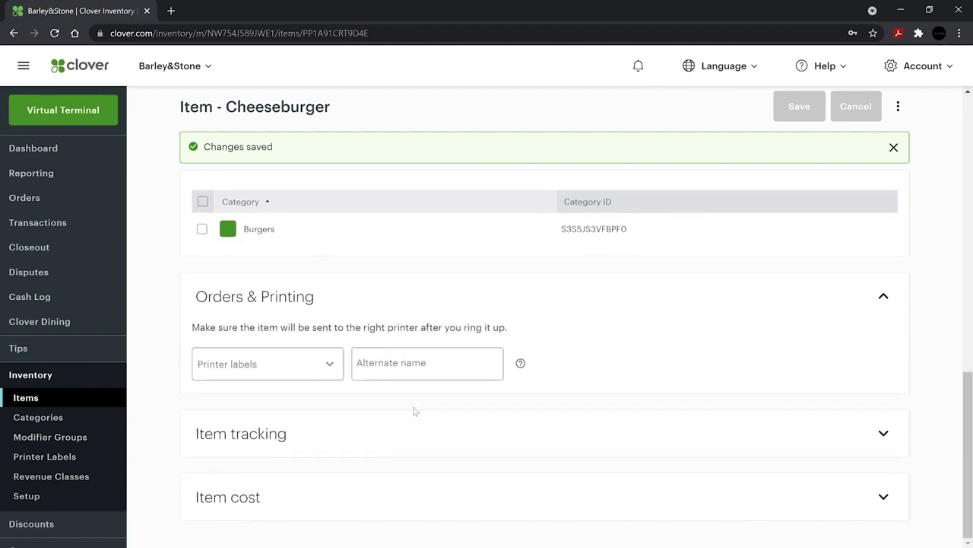
click(331, 372)
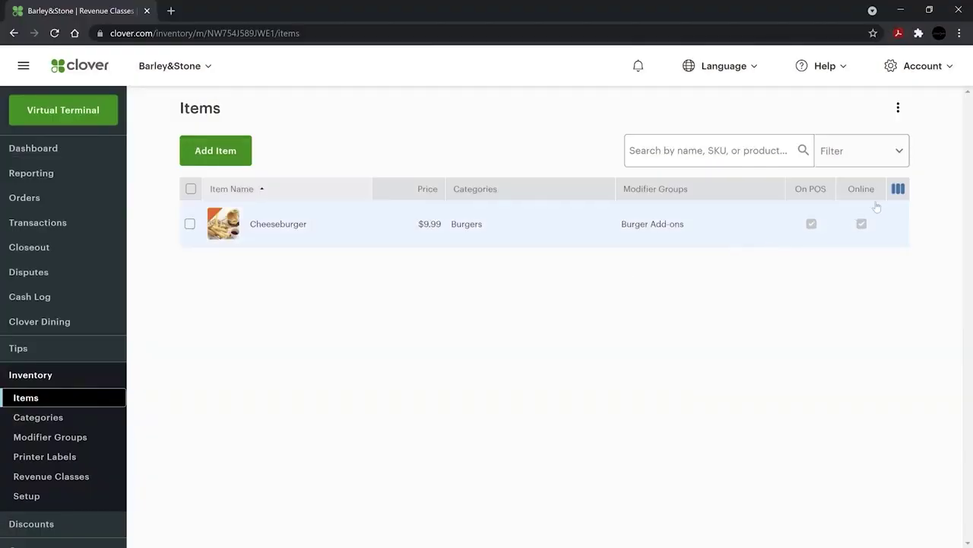
Step: Hide the Modifier Groups column in the inventory items table
click(894, 193)
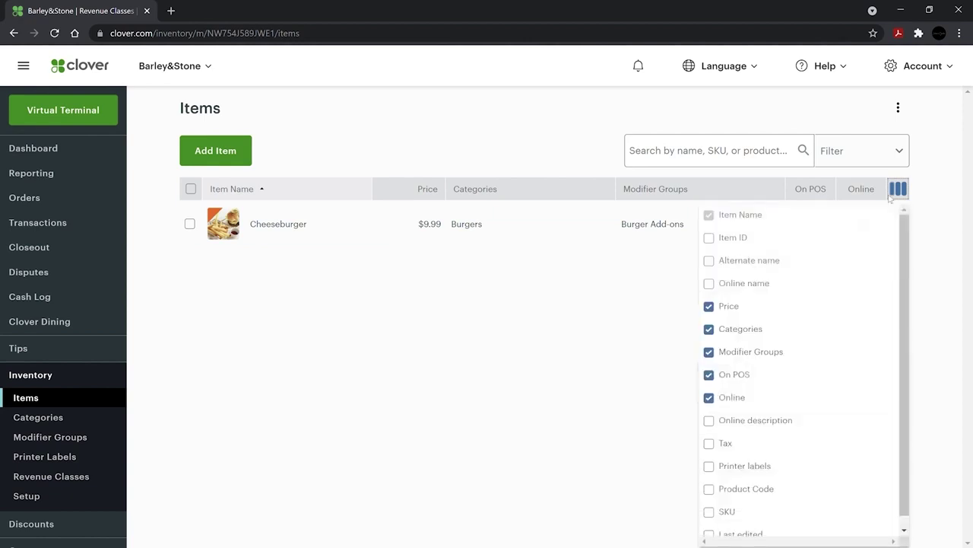
click(762, 354)
click(689, 347)
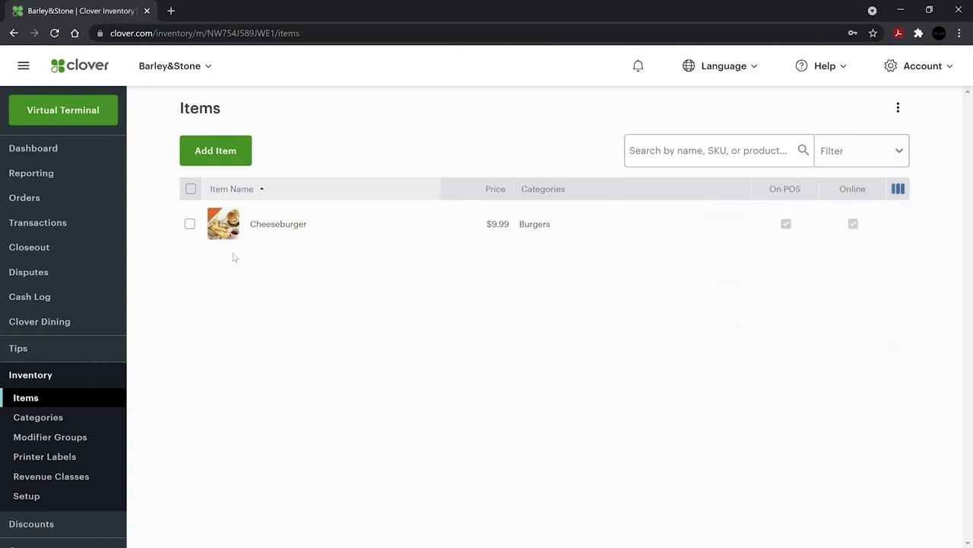
Step: Rename the Cheeseburger item to "Favorite Cheeseburger" with Quick Edit and save it
click(190, 224)
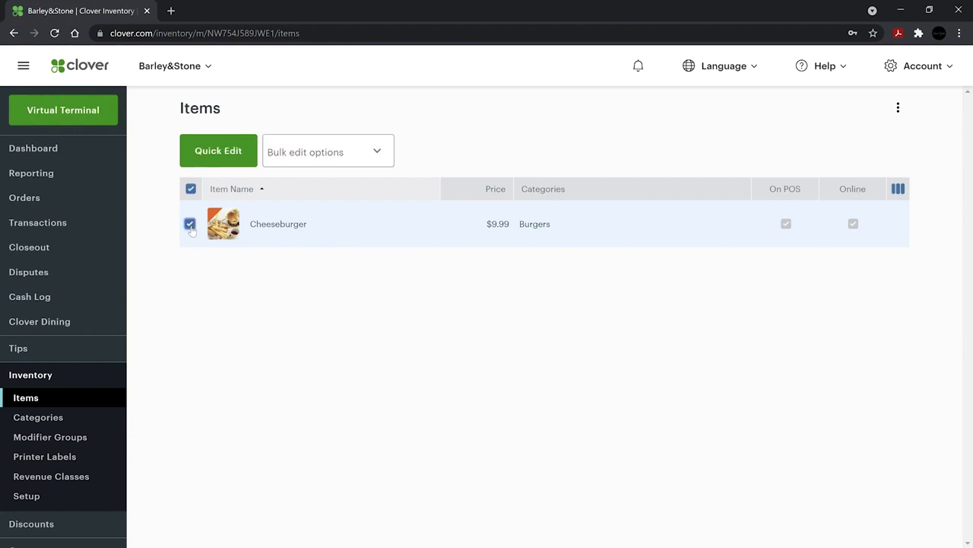
click(216, 157)
click(261, 242)
text(Favorite Cheeseburger)
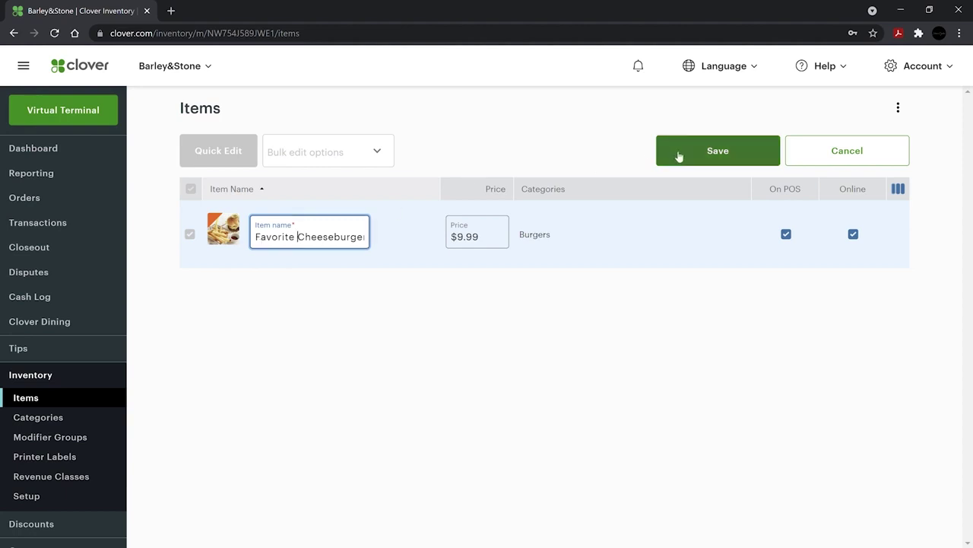
click(675, 152)
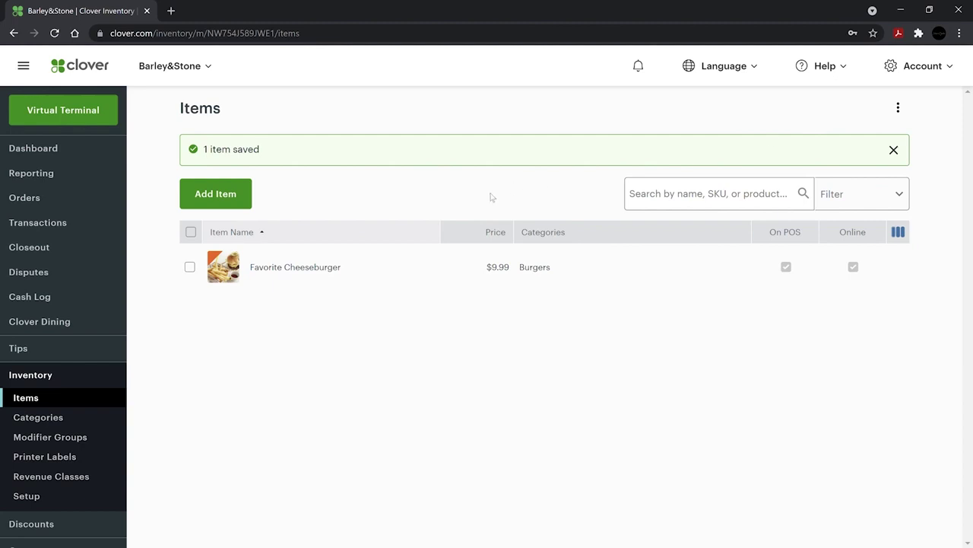
Step: Select all items in the list and review the available bulk edit options
click(191, 232)
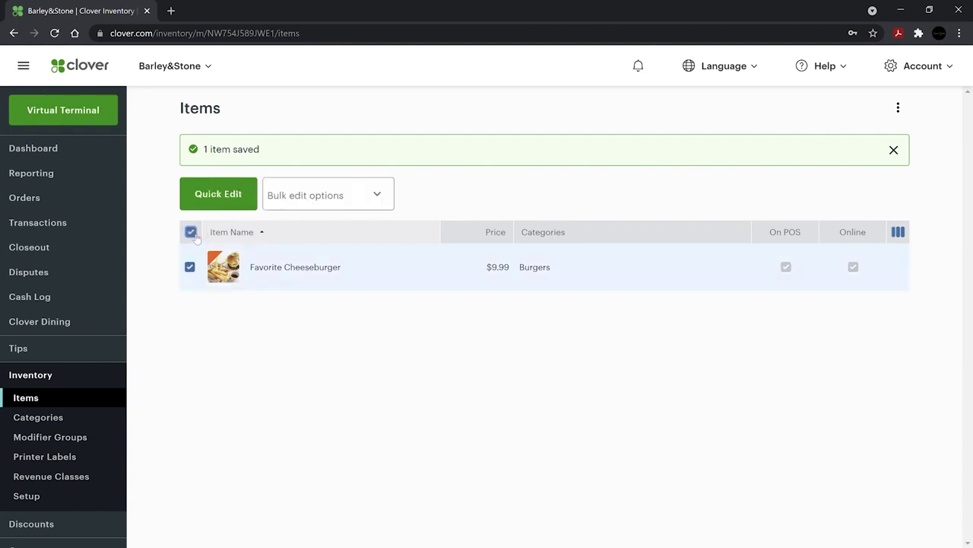
click(314, 201)
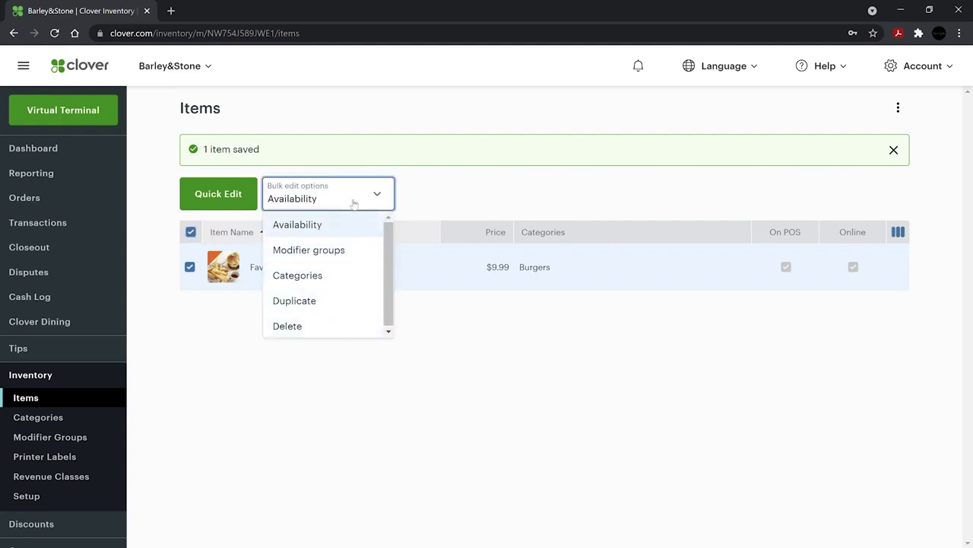
click(409, 204)
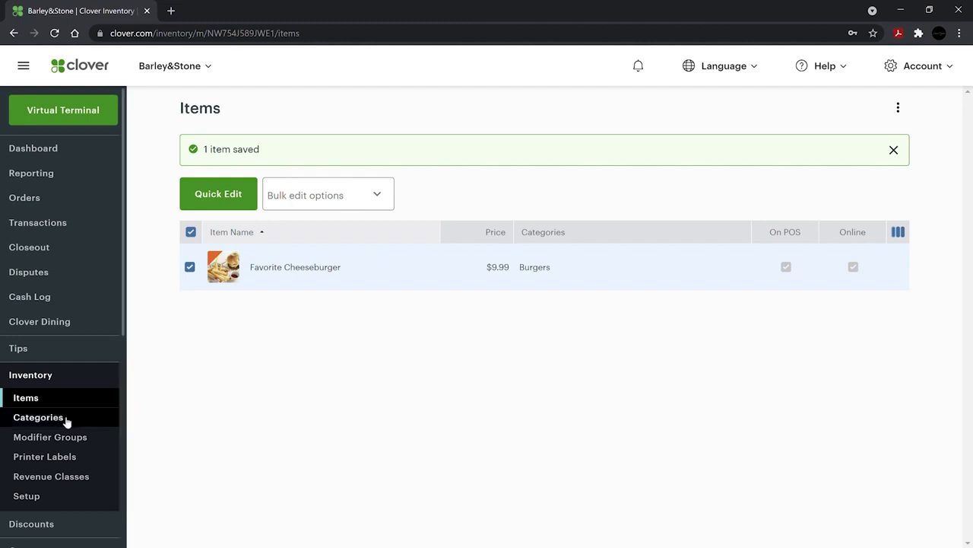
Step: Go to the inventory categories and view the details of the Burgers category
click(65, 420)
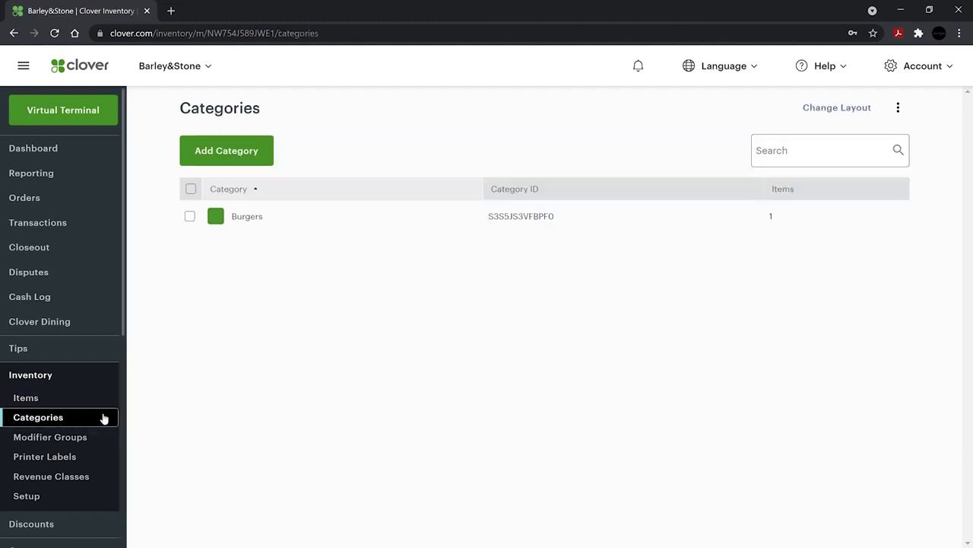
click(249, 218)
click(475, 237)
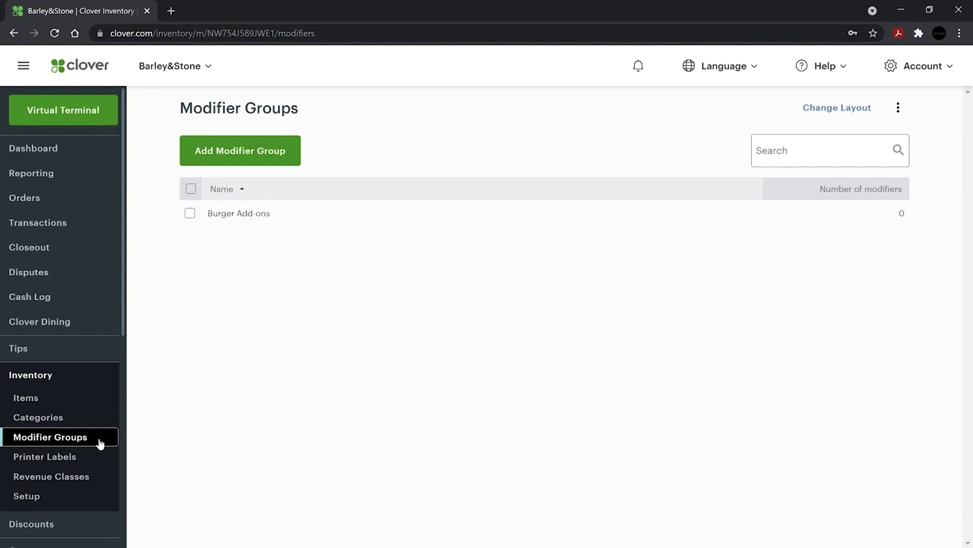
Step: Set the Burger Add-ons modifier group to show upon order entry on POS
click(250, 214)
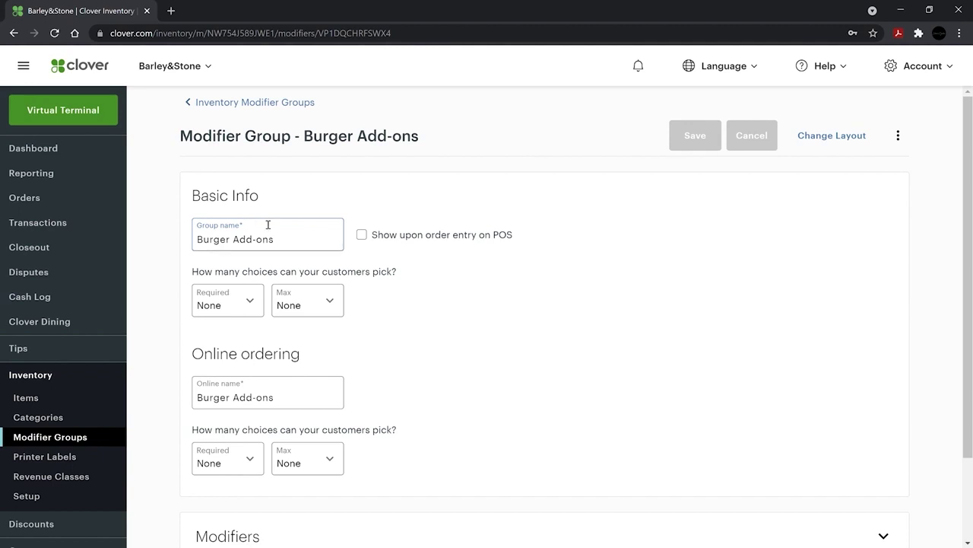
click(362, 235)
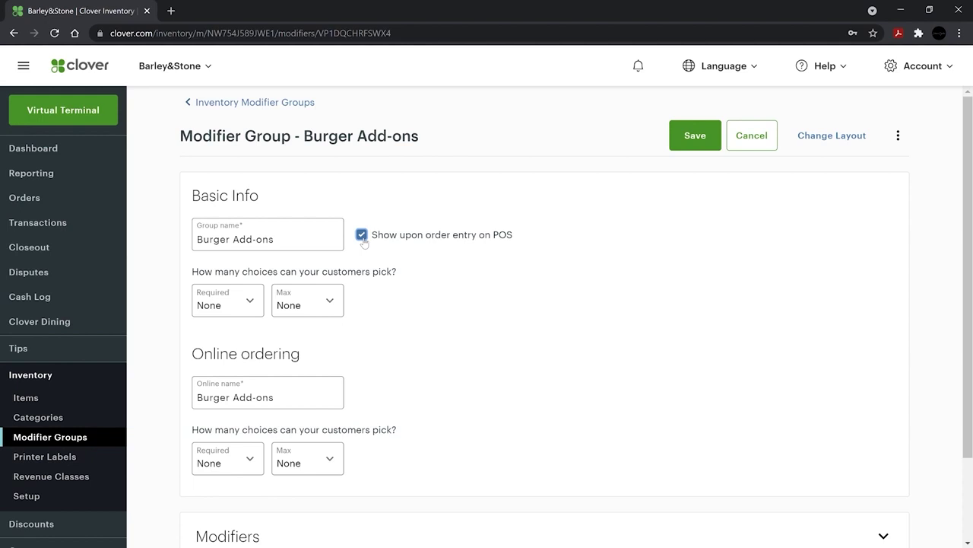
Step: Add Tomatoes, Onions, Lettuce, Ketchup, Mustard, Mayonnaise and Pickles at $0.00 as modifiers in the Burger Add-ons group and save the group
scroll(365, 242, down, 2)
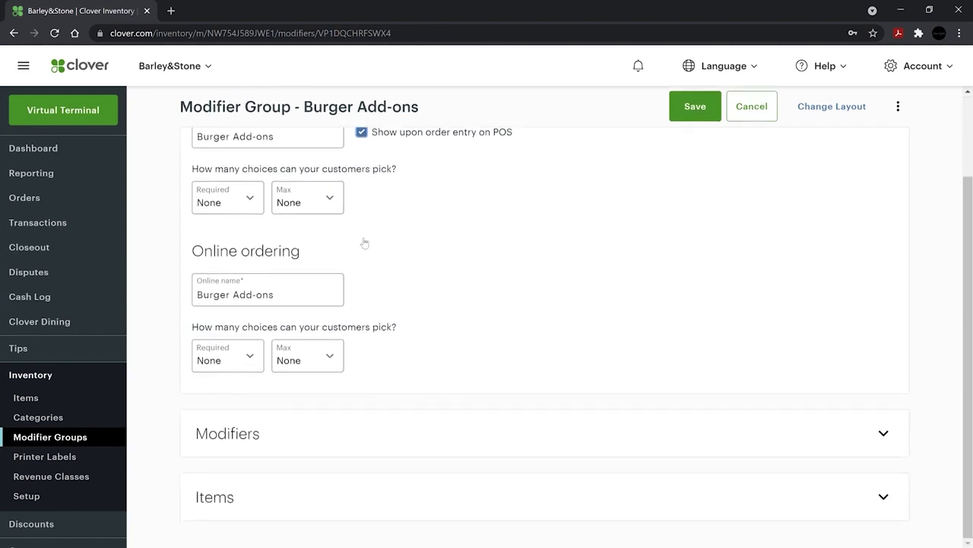
click(276, 435)
scroll(277, 436, down, 3)
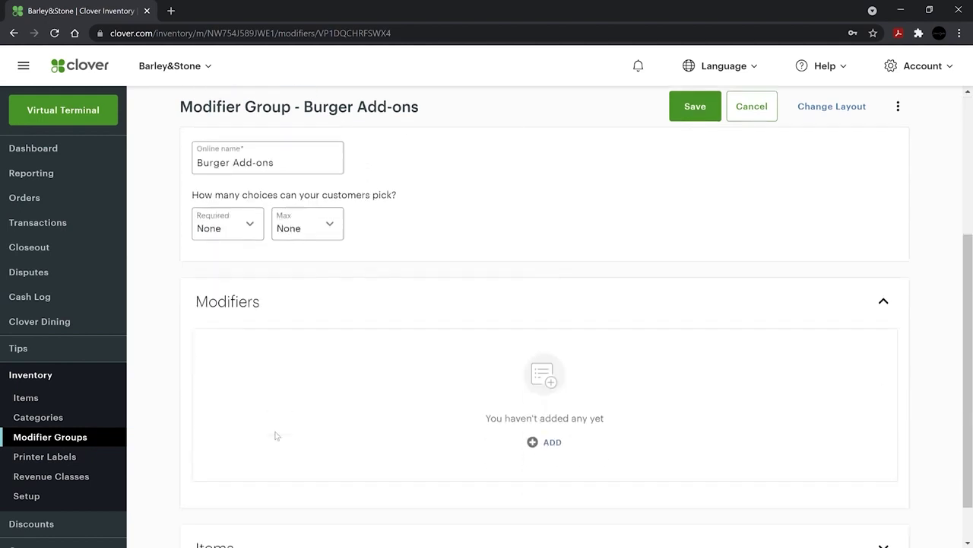
click(532, 390)
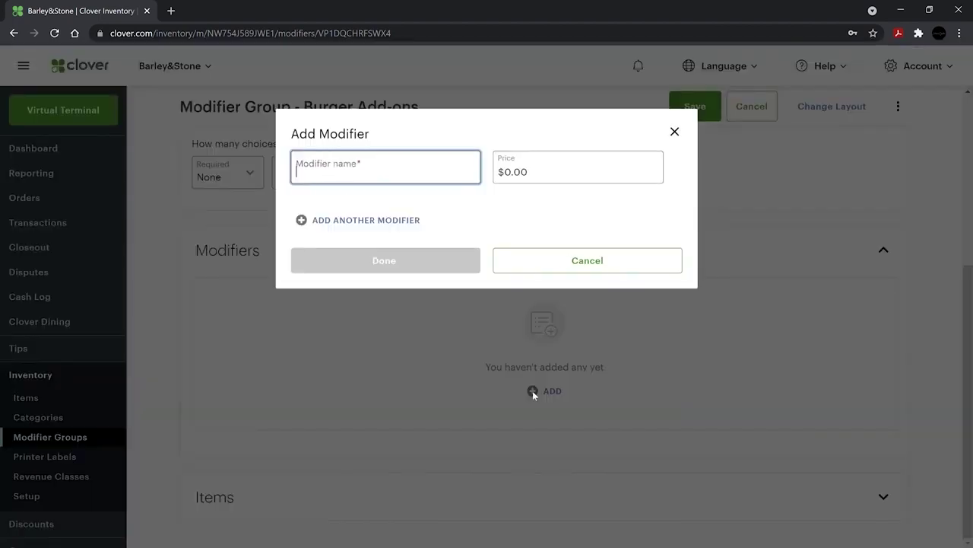
text(Tomatoes)
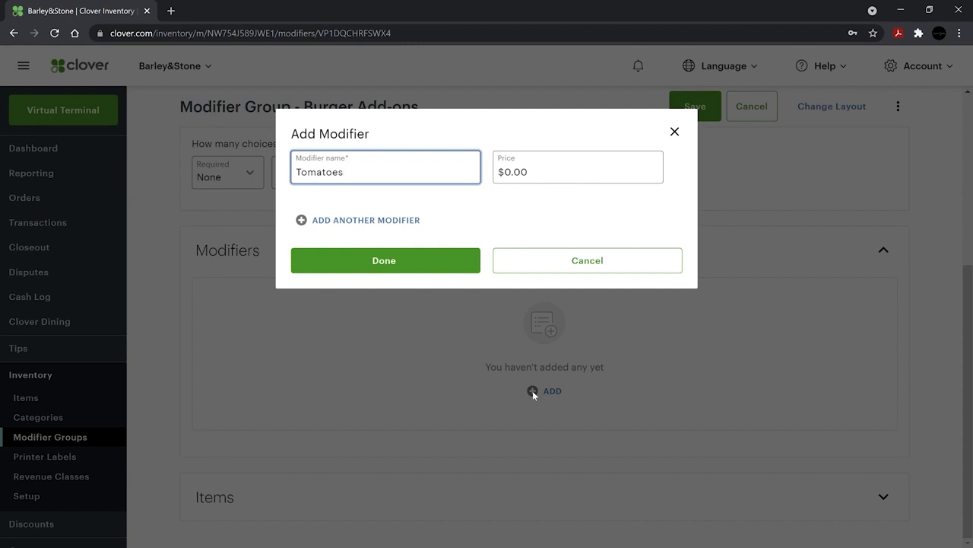
click(372, 219)
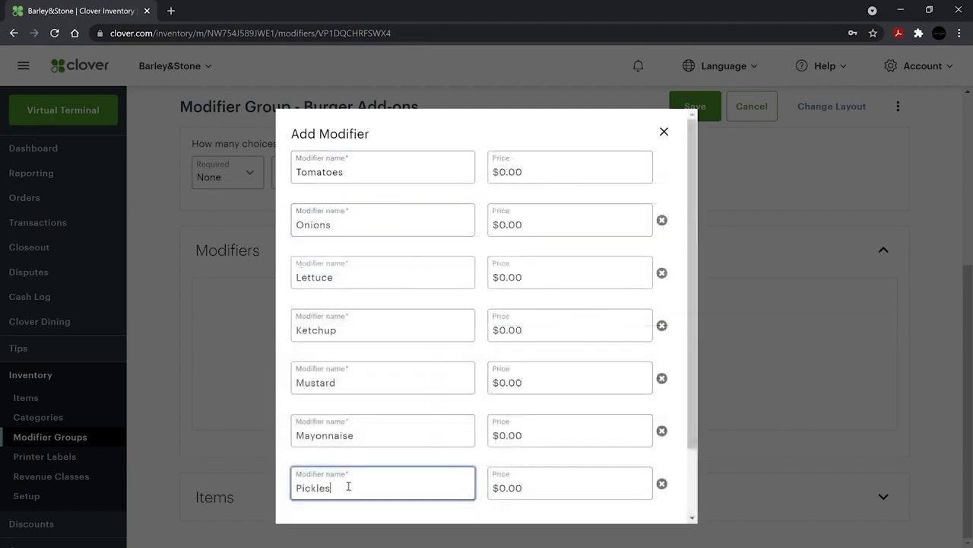
scroll(349, 486, down, 2)
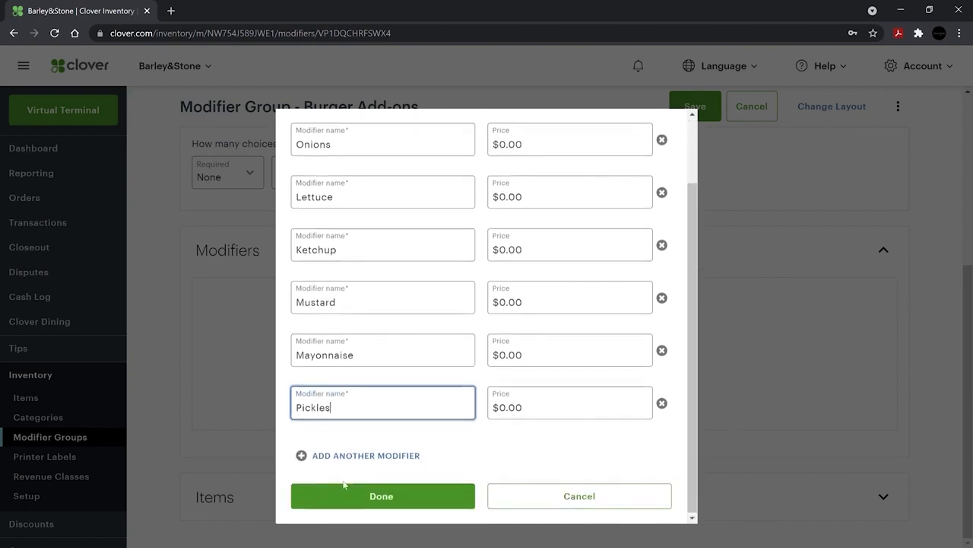
click(348, 495)
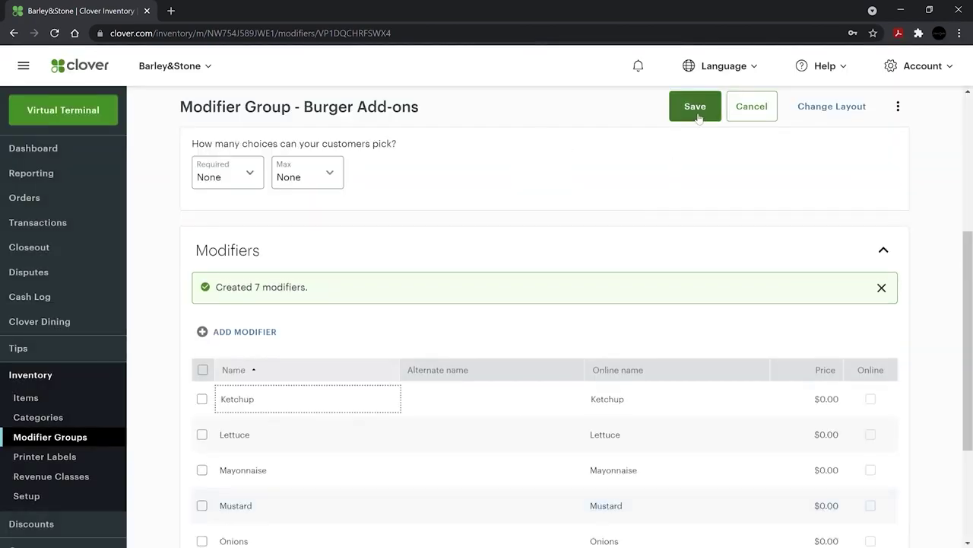
click(695, 107)
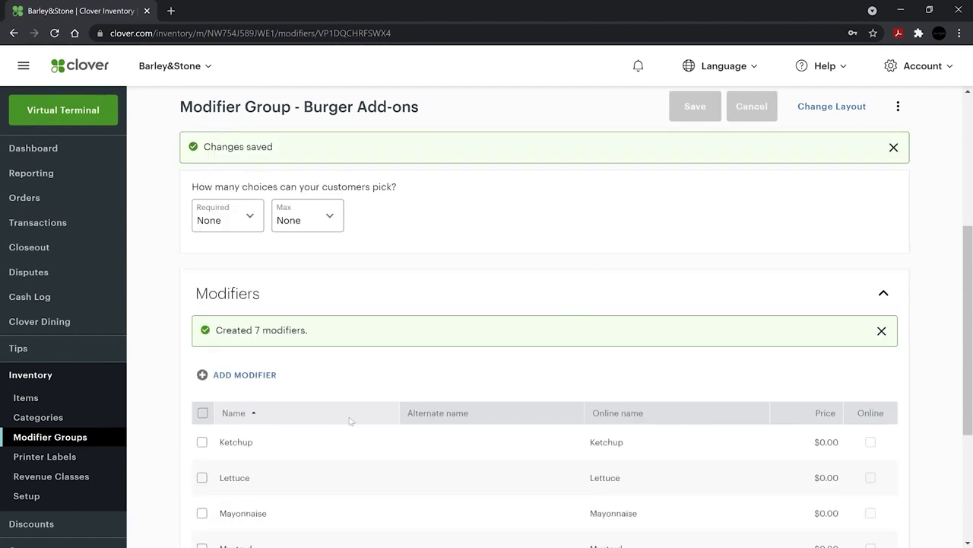
Step: Enable the Ketchup modifier to show online
click(254, 448)
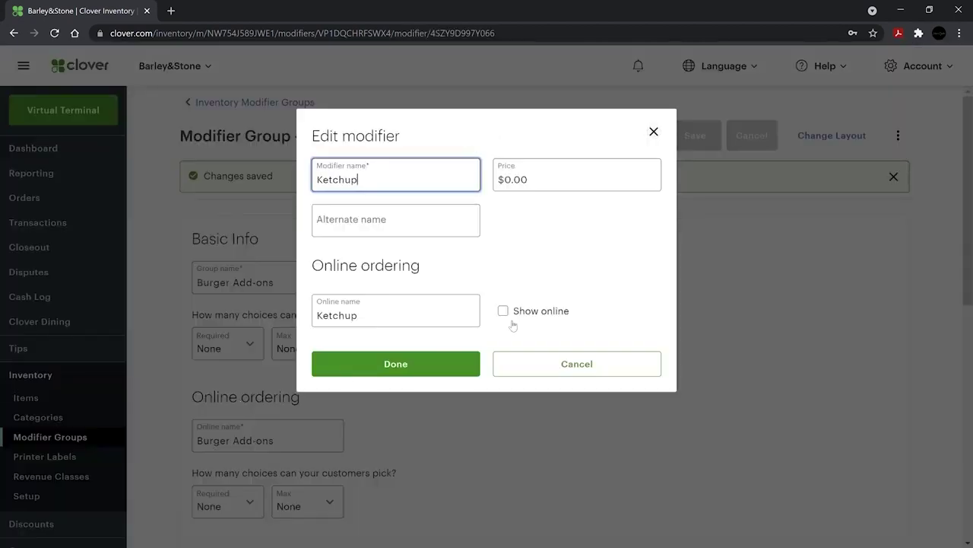
click(504, 311)
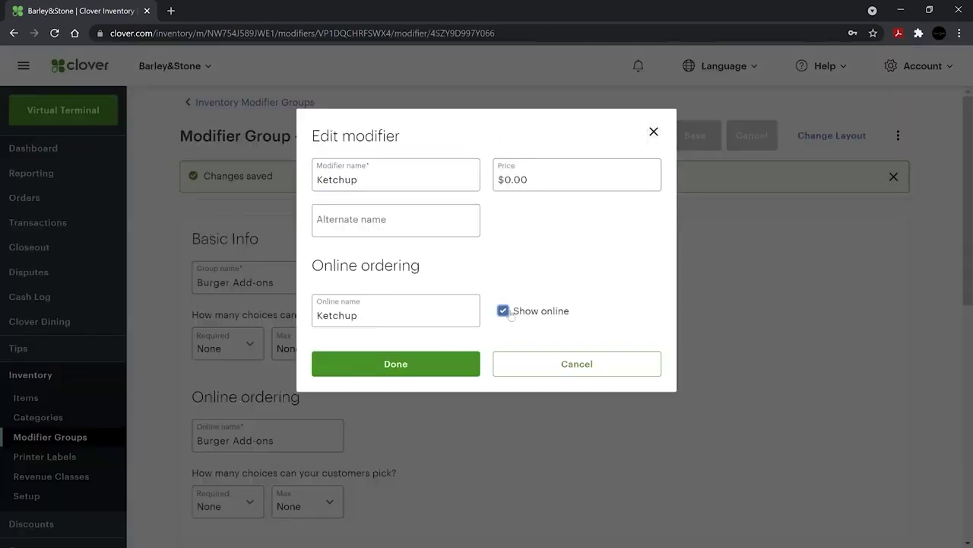
click(443, 364)
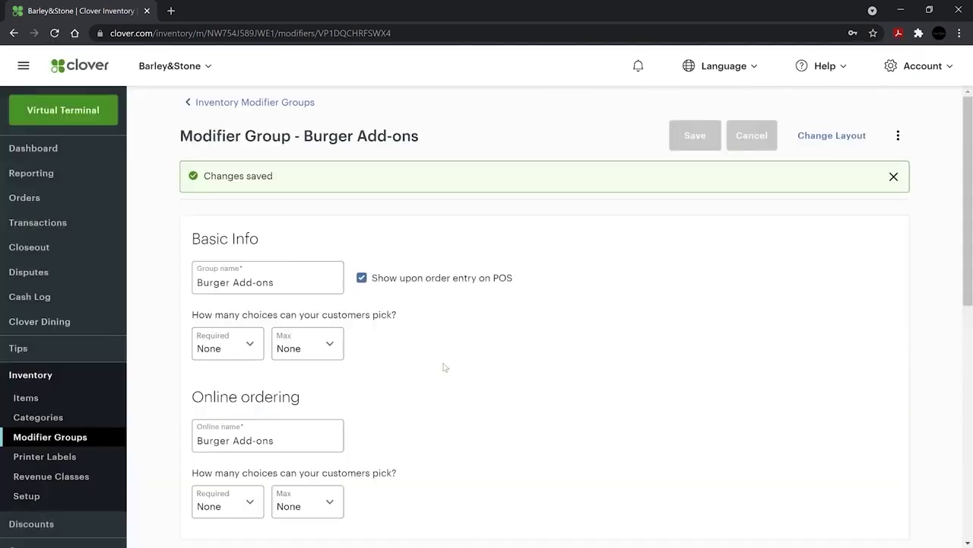
Step: Review the required and maximum choice options in the Burger Add-ons group's basic info
click(246, 352)
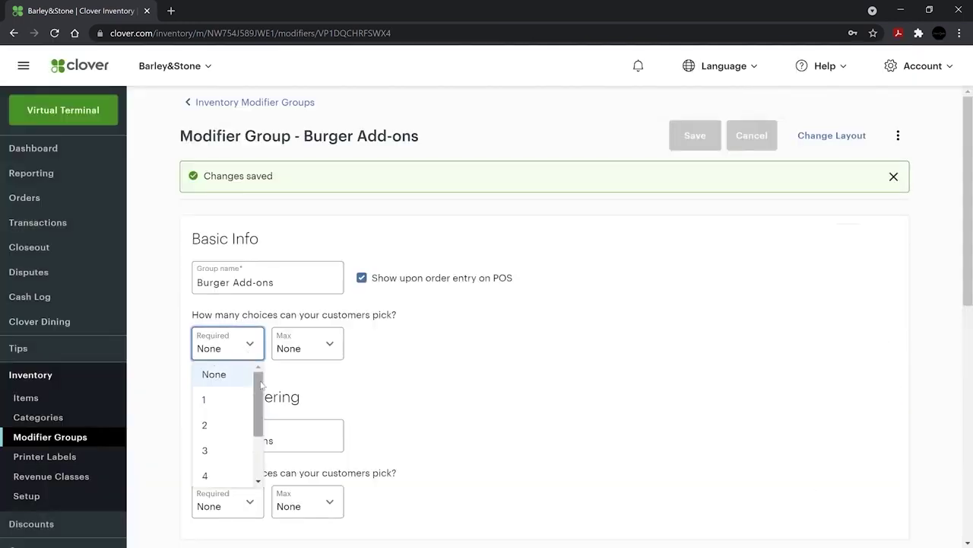
drag(260, 384, 301, 358)
click(295, 356)
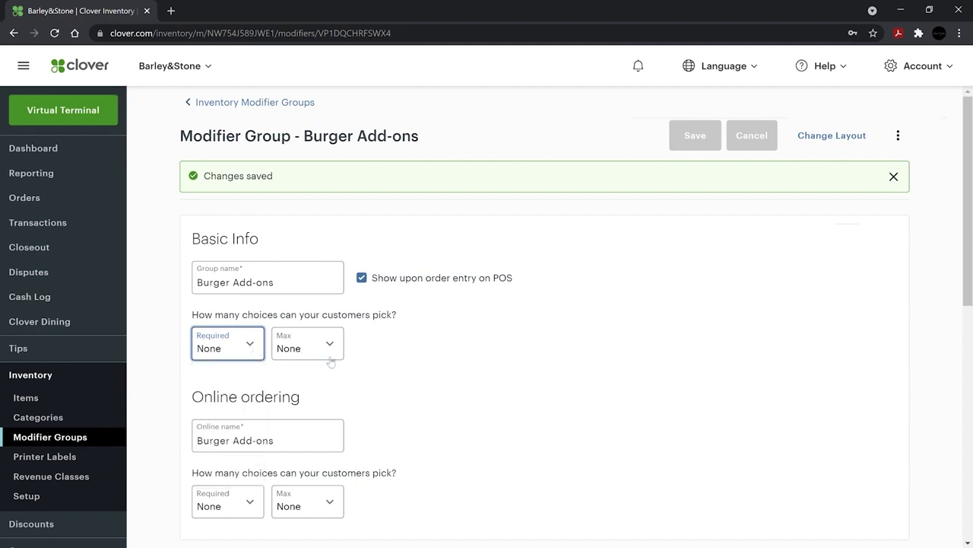
click(322, 350)
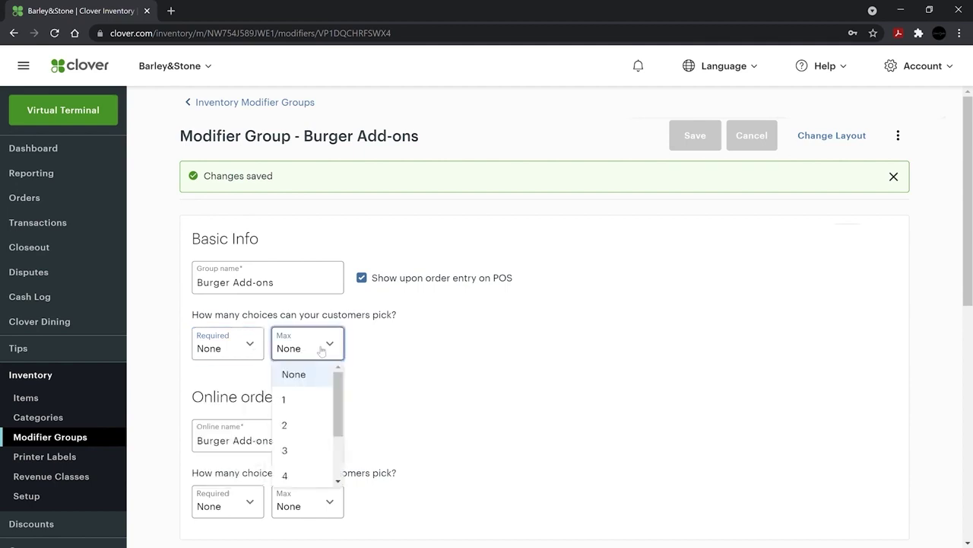
click(445, 367)
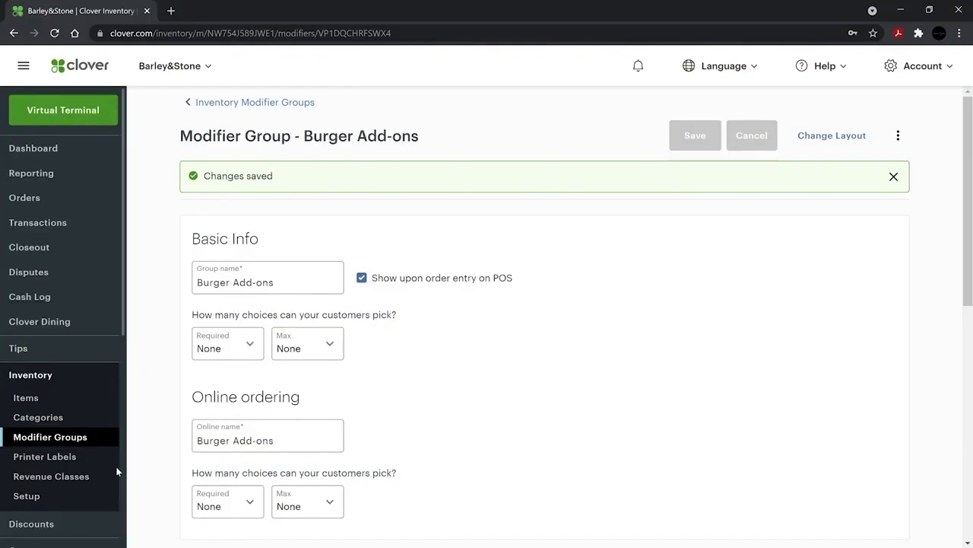
Step: Create a printer label named "Kitchen Printer"
click(73, 458)
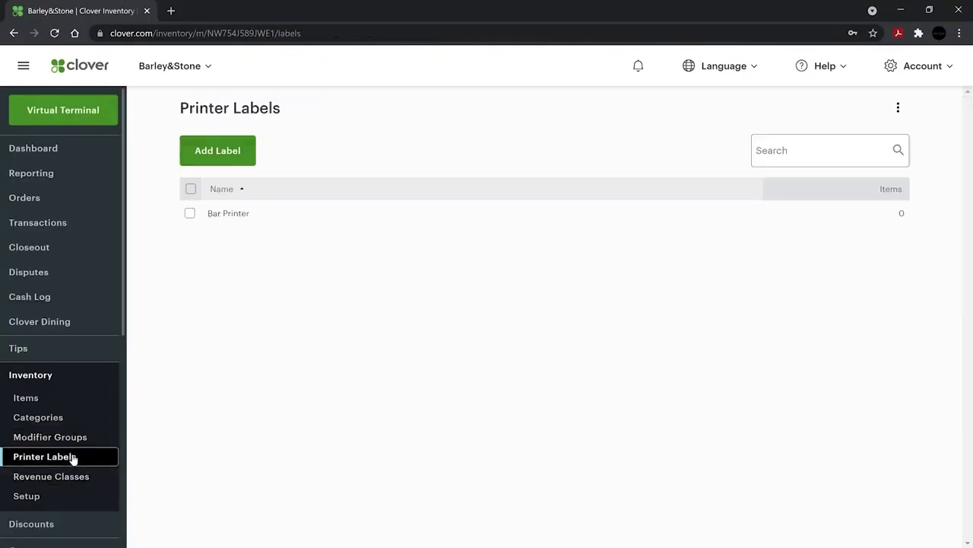
click(222, 152)
text(Kitc)
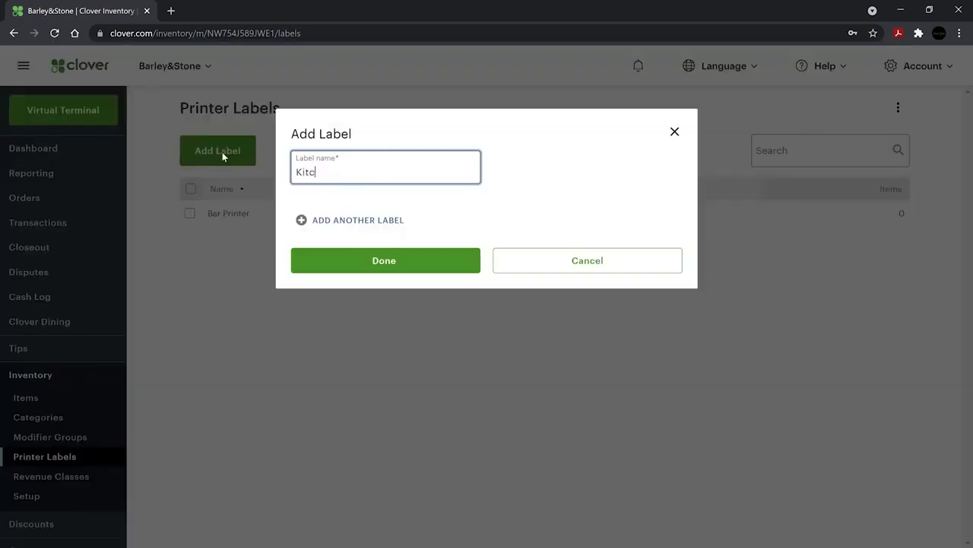
text(hen Printer)
click(373, 259)
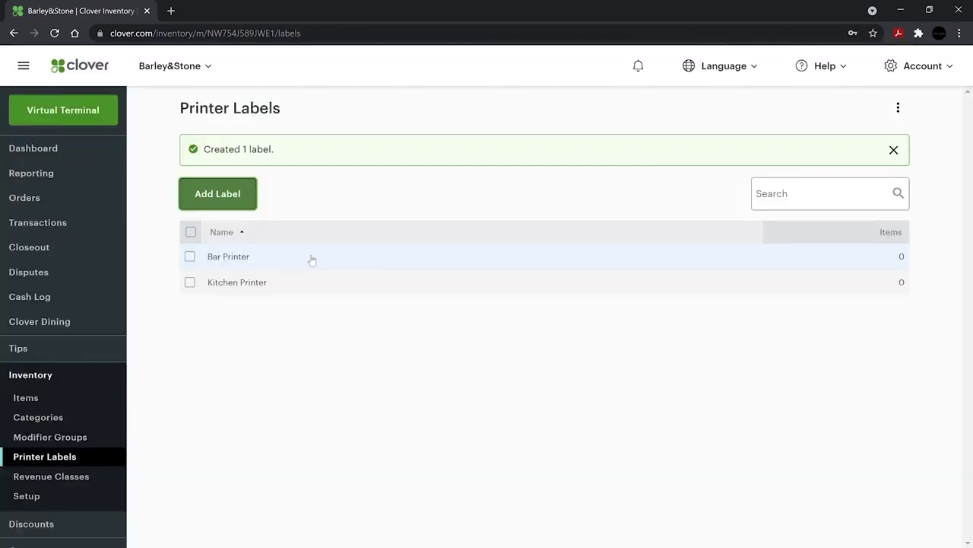
Step: Assign the Cheeseburger item to the Kitchen Printer label and save the assignment
click(262, 286)
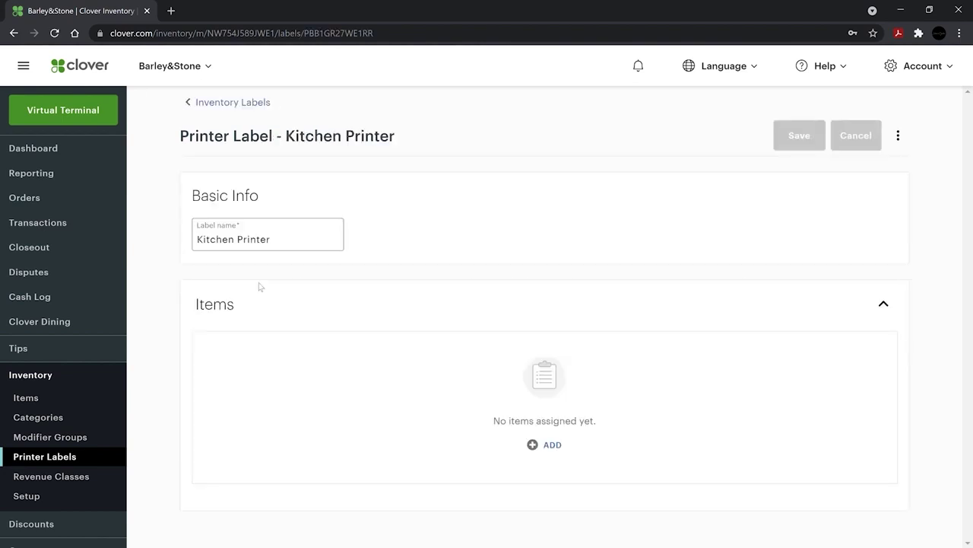
click(532, 444)
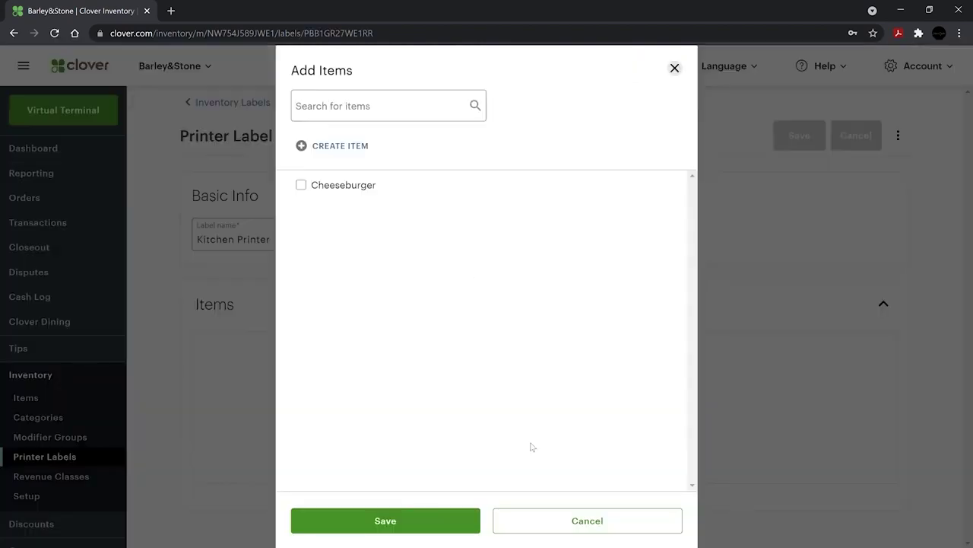
click(308, 188)
click(357, 520)
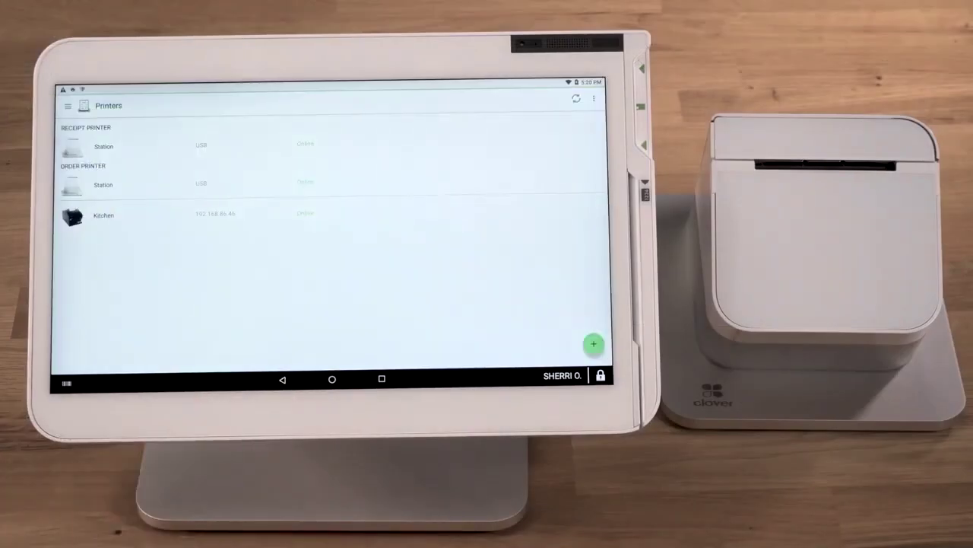
Step: In the Clover Station's Printers app, select the Kitchen label for the Kitchen order printer and save the printer settings
click(103, 216)
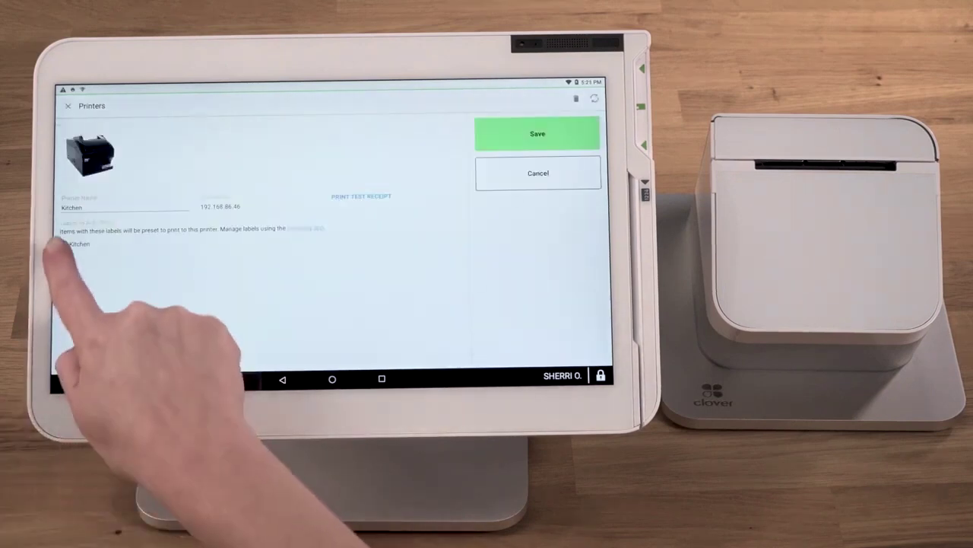
click(63, 244)
click(537, 133)
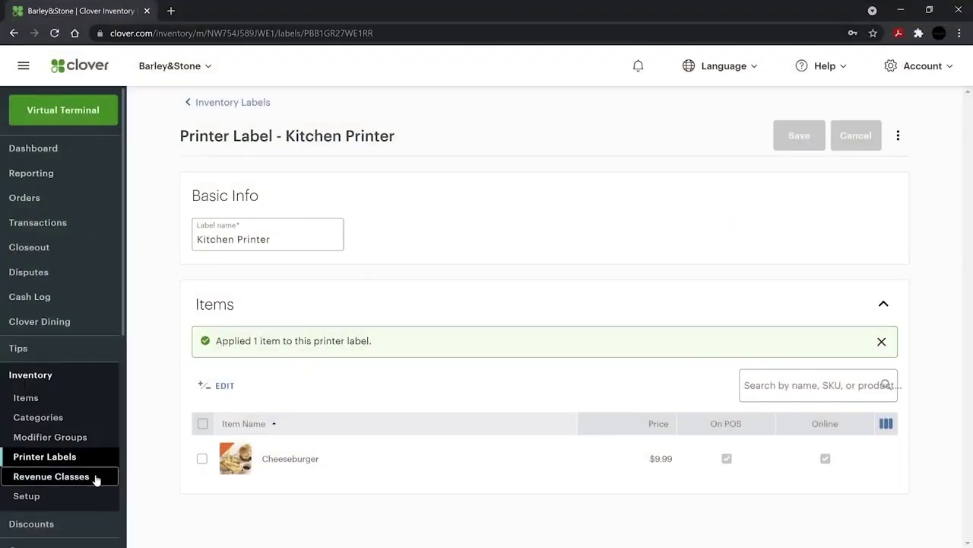
Step: In the Clover web dashboard, create and save a revenue class named "Alcohol" without assigning any items
click(96, 476)
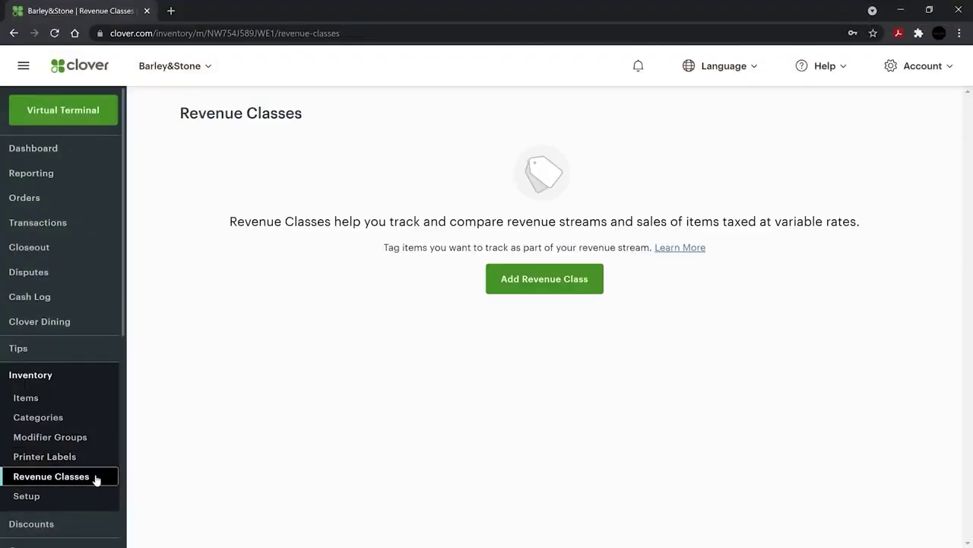
click(514, 292)
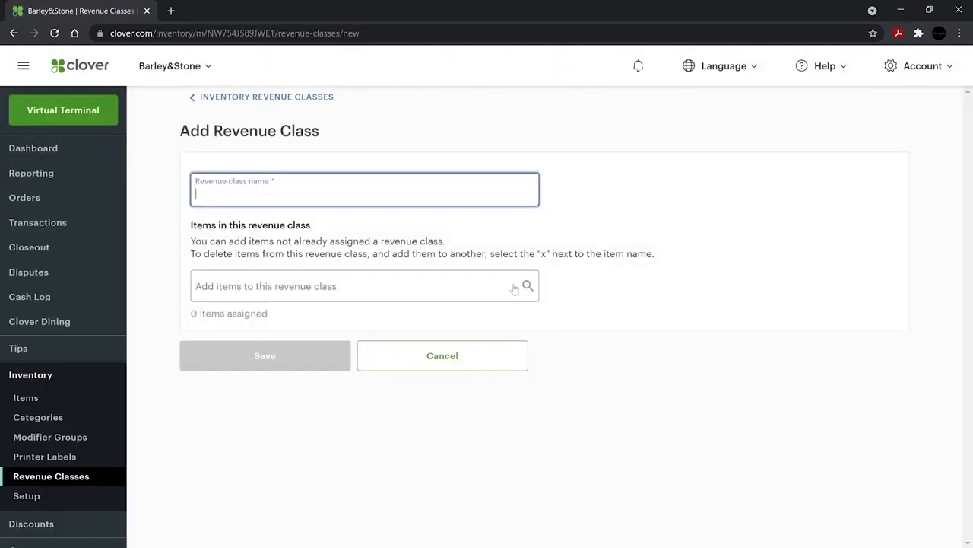
text(Alcohol)
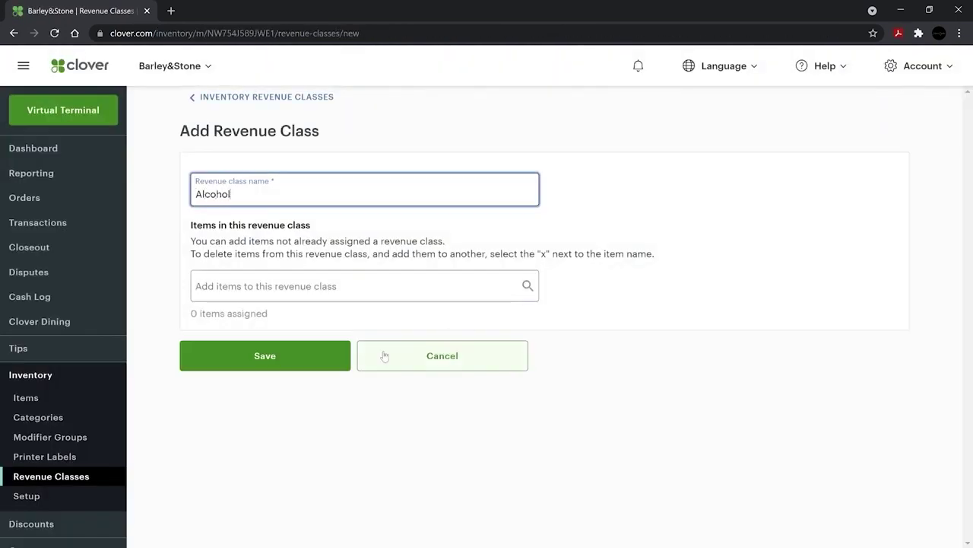
click(341, 358)
Step: Add another revenue class named "Food", assign one item to it and save it
click(841, 113)
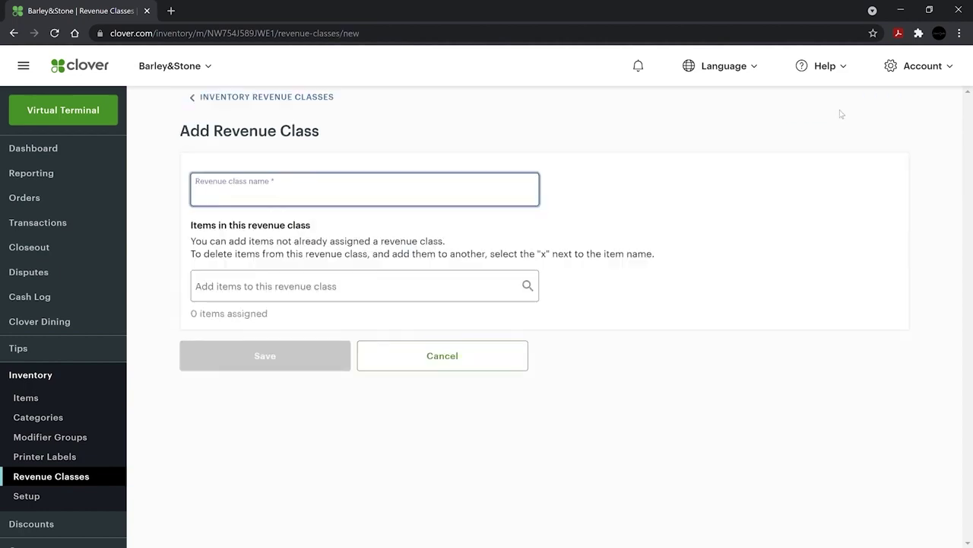
text(Food)
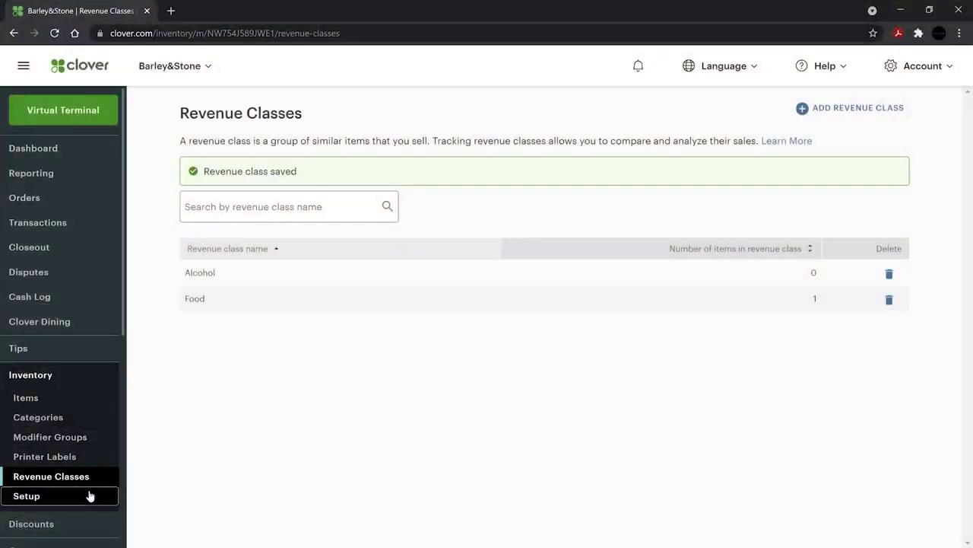
Step: Open the inventory setup options to examine the stock tracking and inventory design settings
click(90, 496)
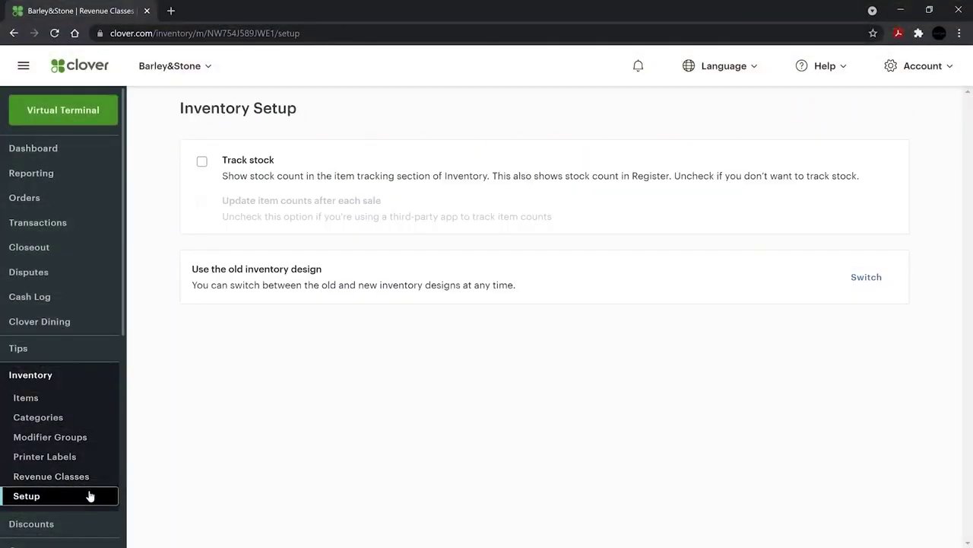